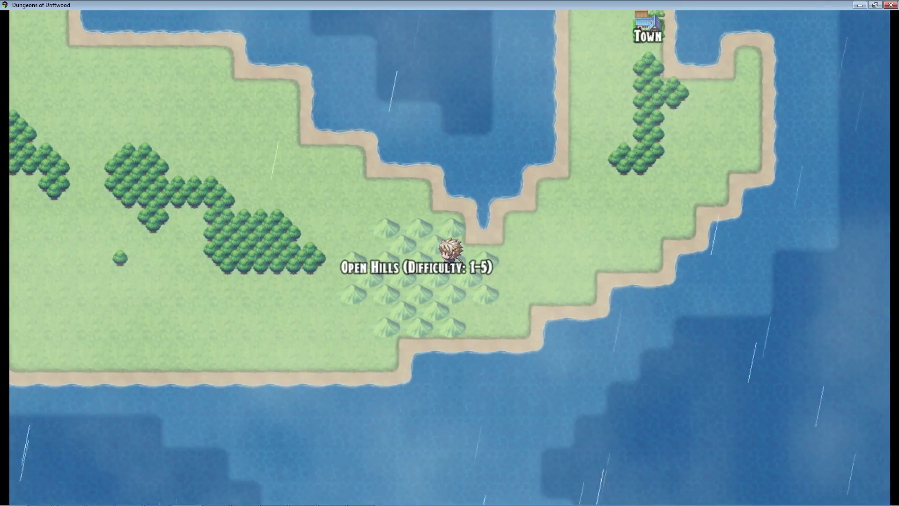
- Walk the hero left onto Open Hills to bring up the Lv5 Roaming Minotaur challenge
key(Left)
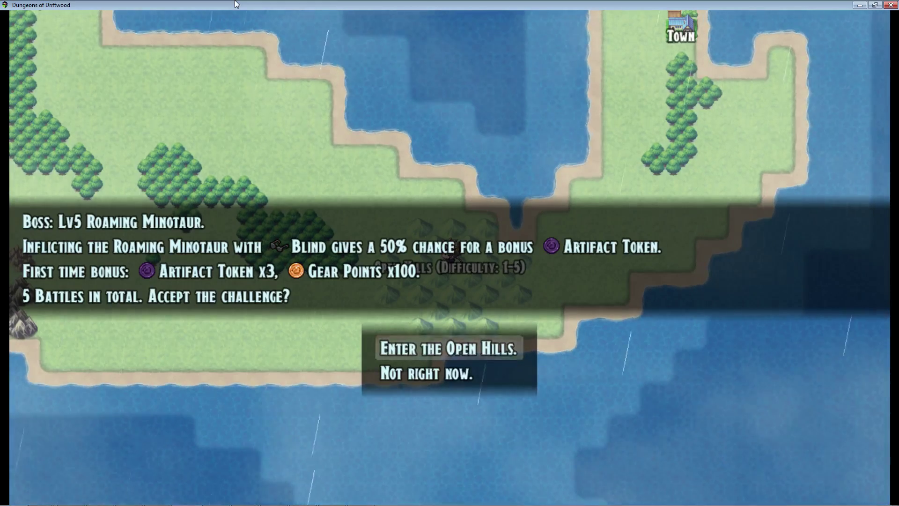
- Enter the Open Hills, defeat the goat with GreatSword Attack, and skip through its results
key(Return)
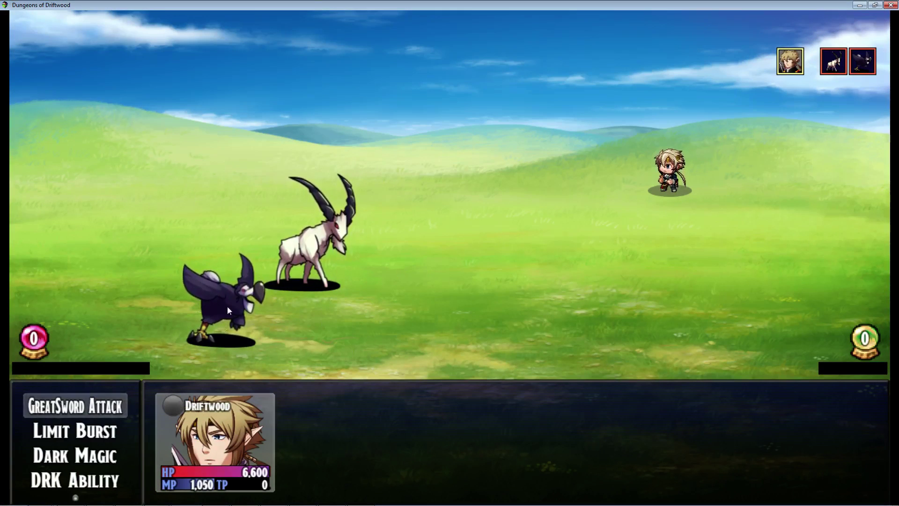
key(Return)
key(Return)
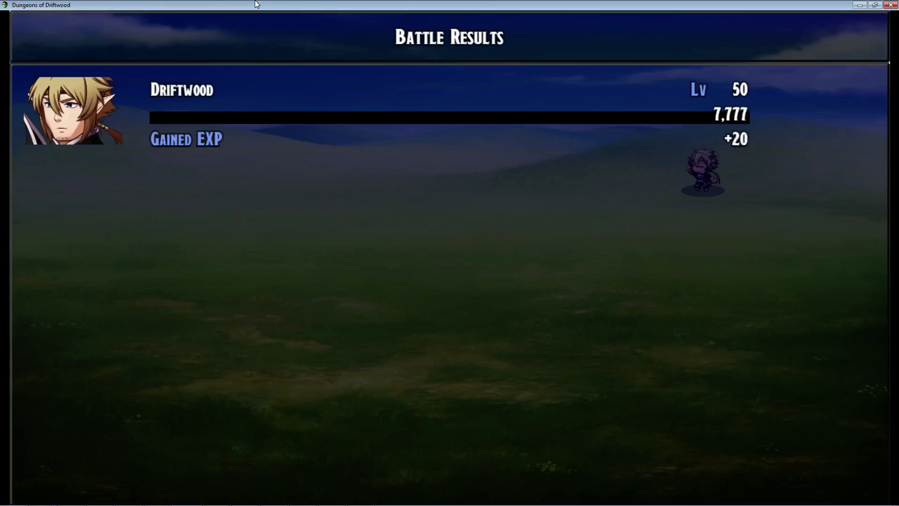
key(Return)
key(Return)
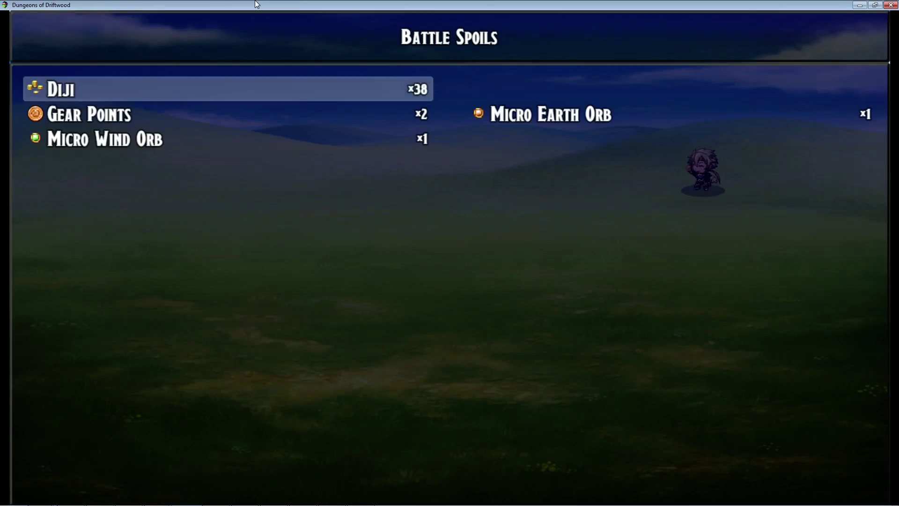
key(Return)
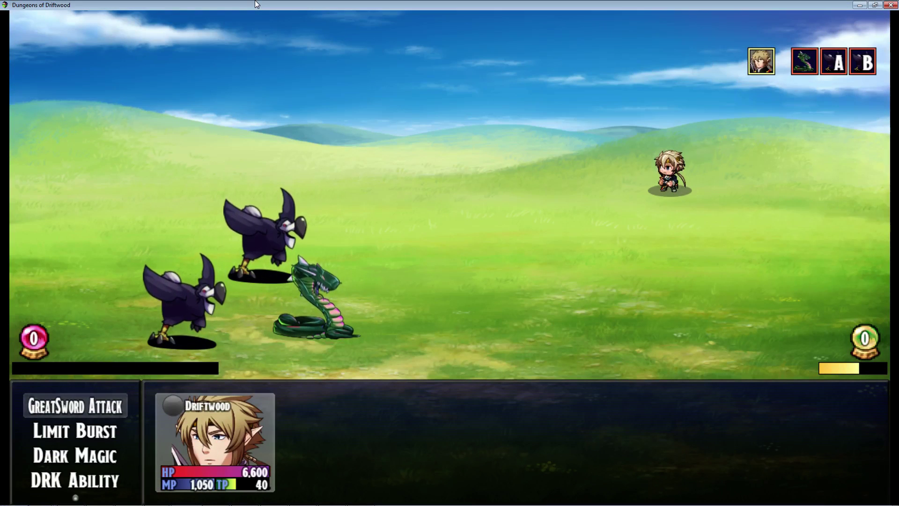
- In the next battle, cast Ice Beam from Limit Burst on the enemies
key(Return)
key(Escape)
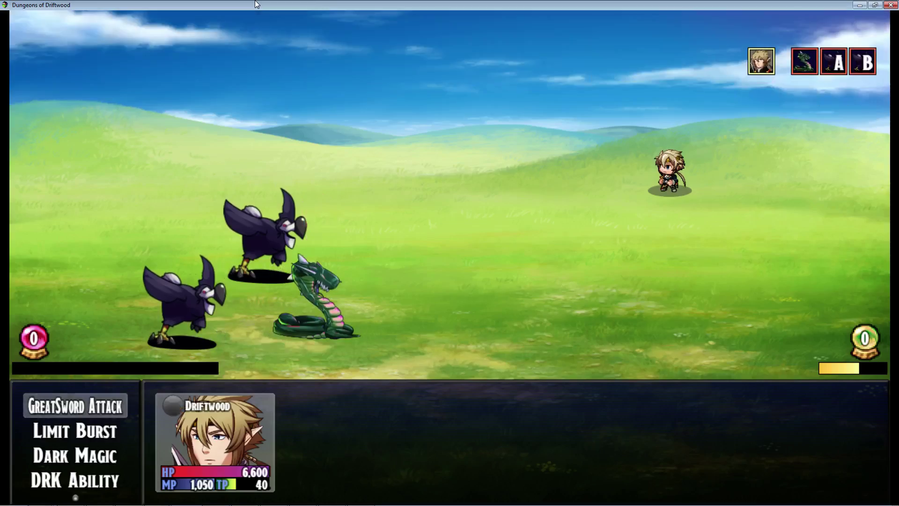
key(Down)
key(Return)
key(Down)
key(Down)
key(Return)
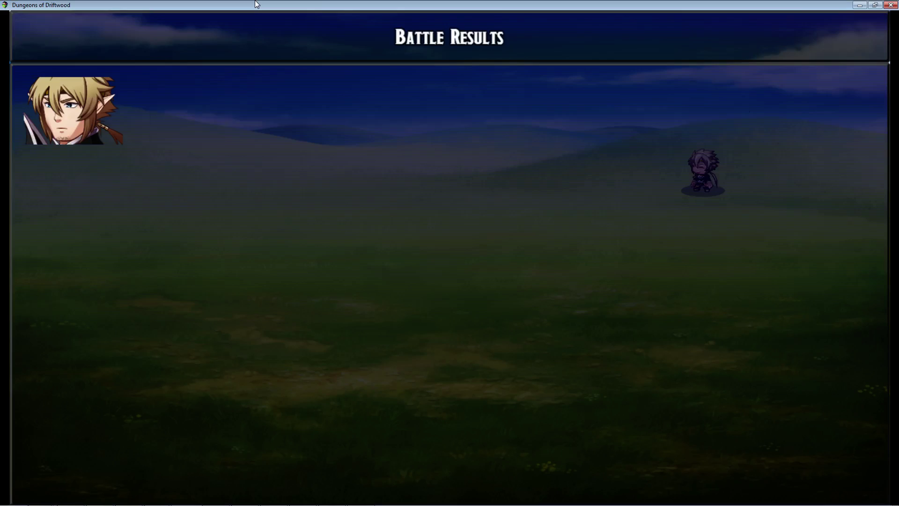
- Win the third battle by casting Fire Beam on all enemies, then clear the results
key(Return)
key(Return)
key(Return)
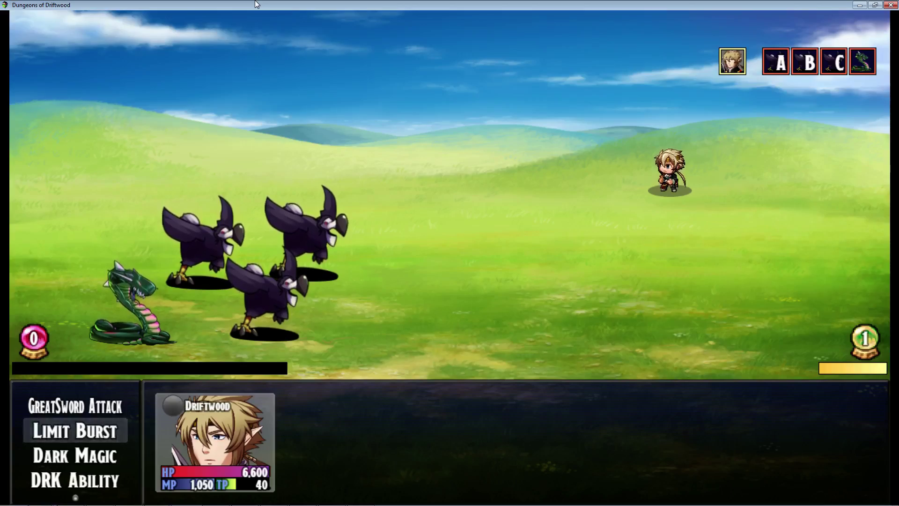
key(Return)
key(Right)
key(Return)
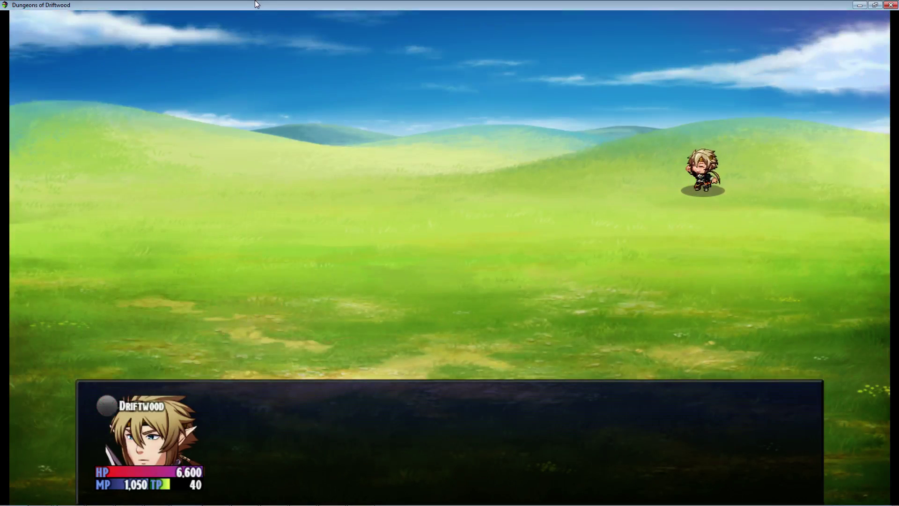
key(Return)
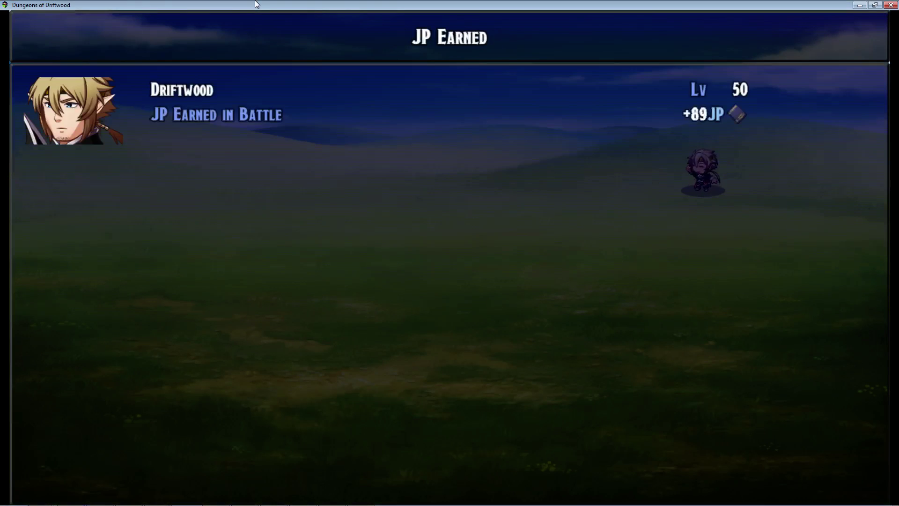
key(Return)
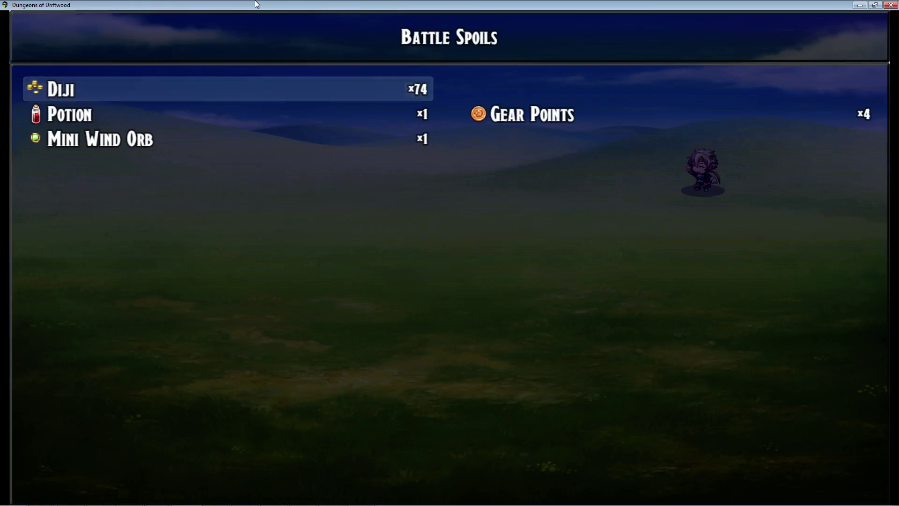
key(Return)
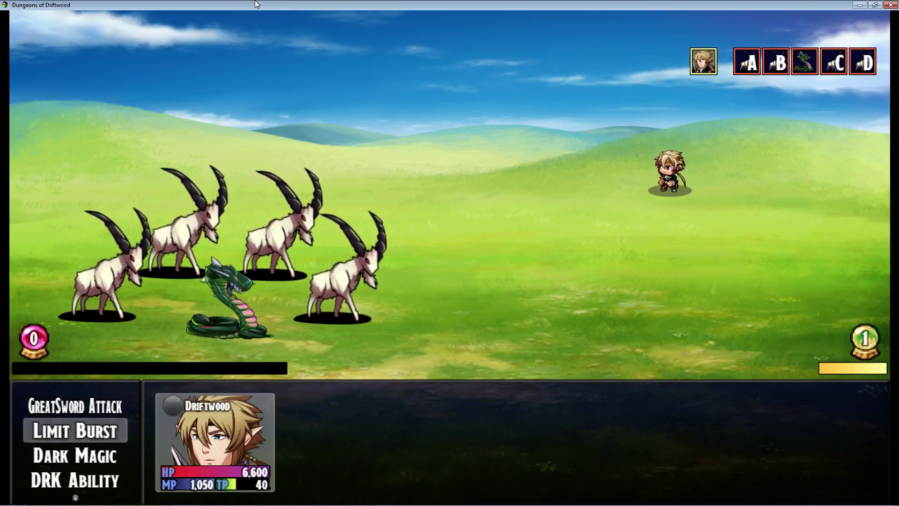
- Cast a beam spell on all enemies in the fourth battle and reach the JP summary
key(Return)
key(Left)
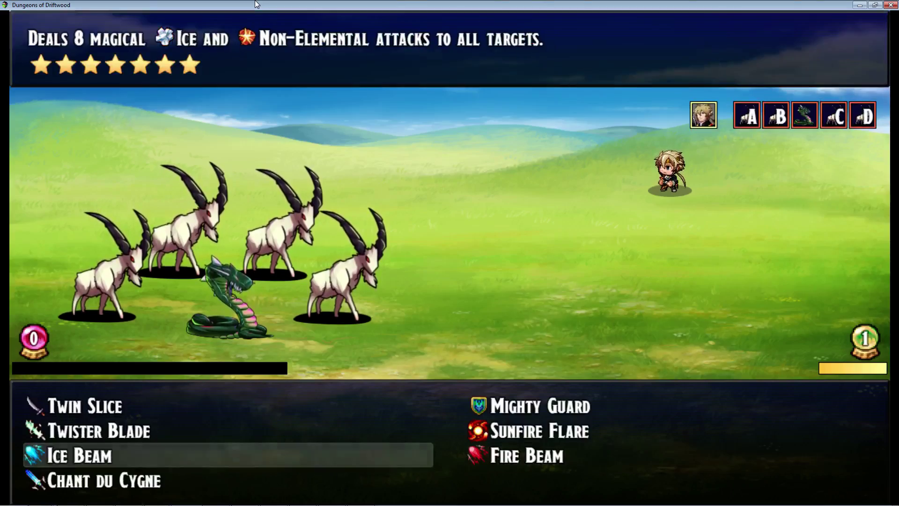
key(Right)
key(Return)
key(Return)
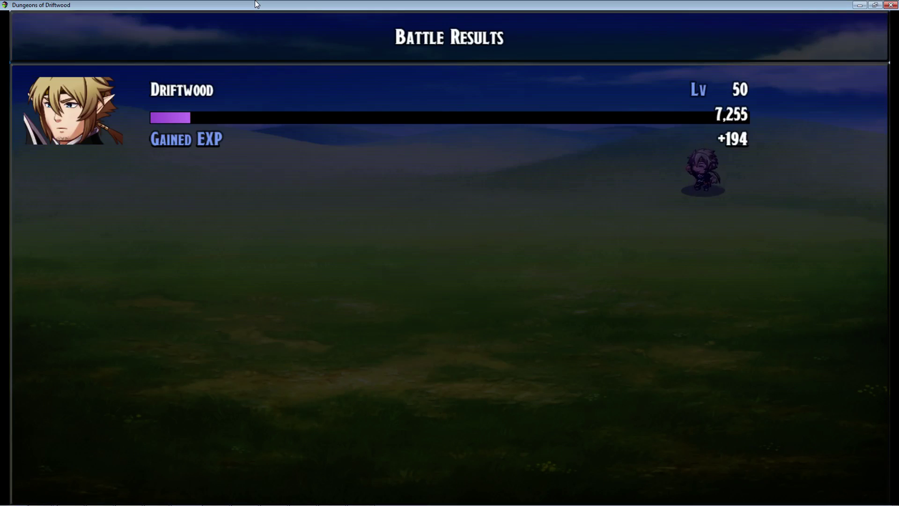
key(Return)
key(Return)
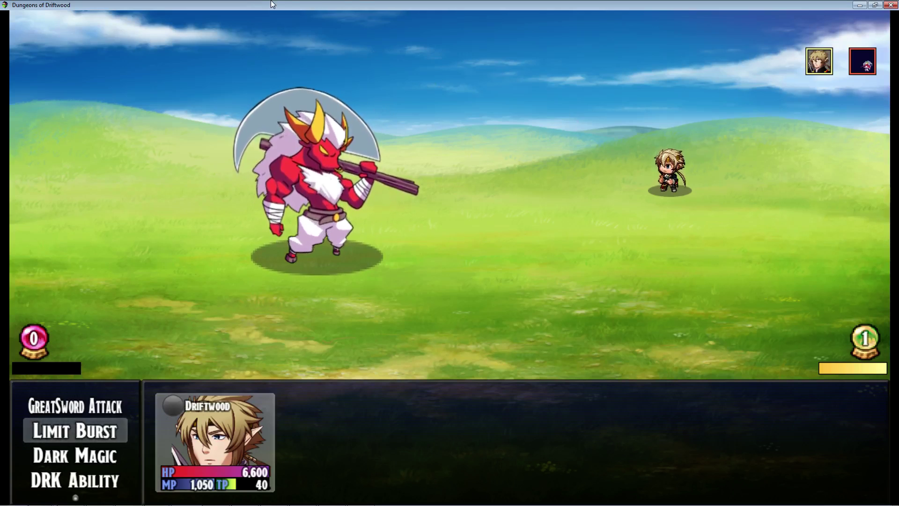
- Defeat the red Roaming Minotaur with GreatSword Attack and skip to the spoils screen
key(Up)
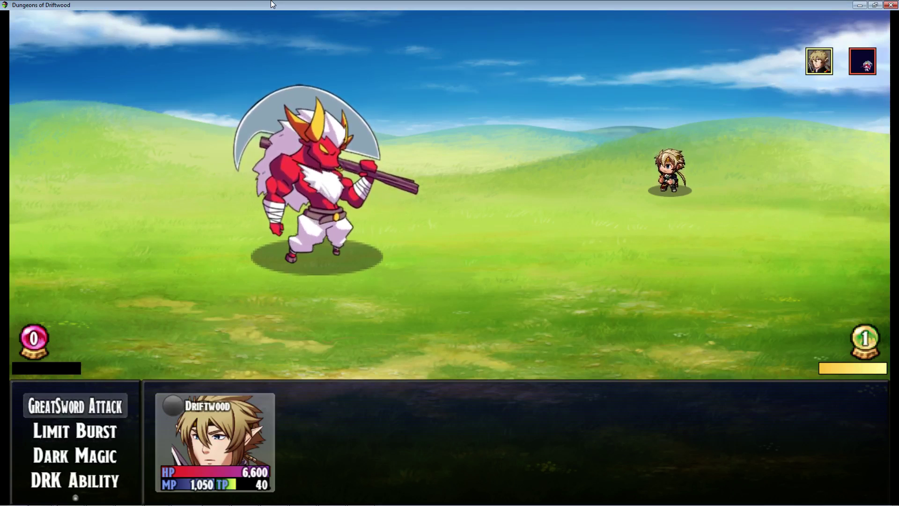
key(Return)
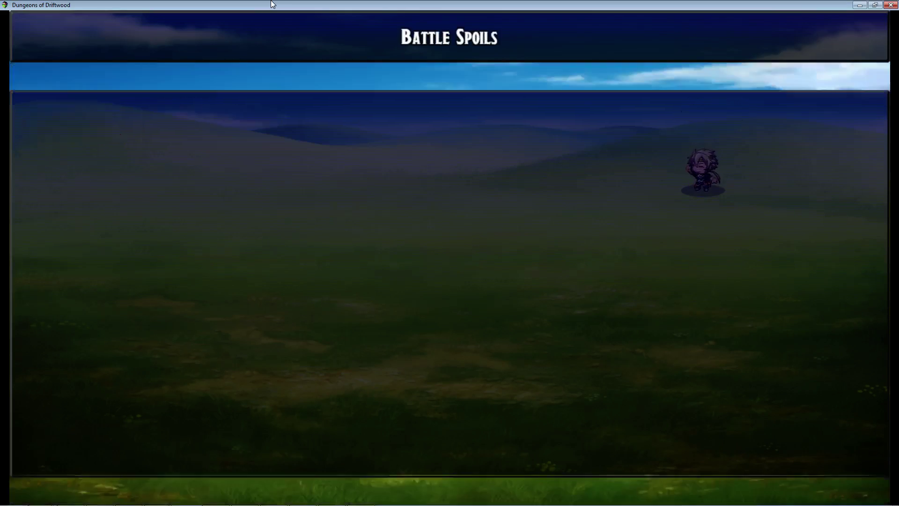
key(Return)
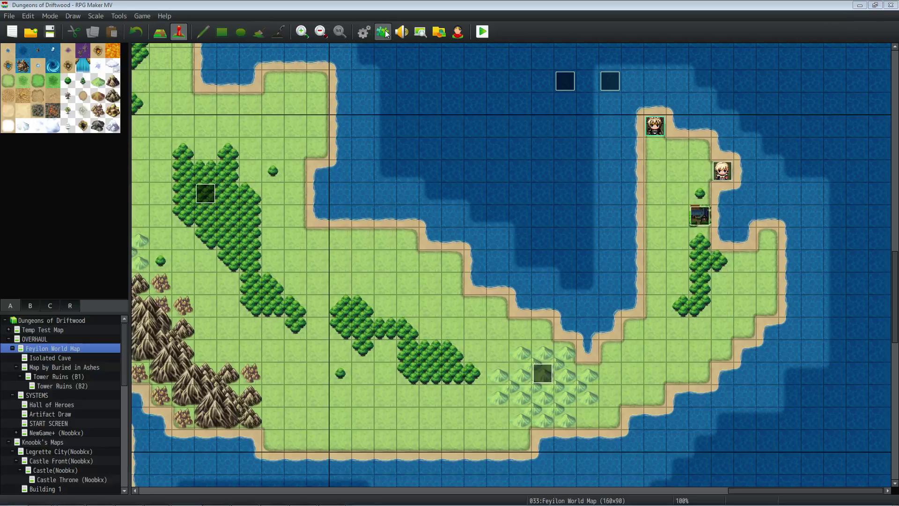
- Open the help text of the MrTS_EmergeAnimations plugin in the Plugin Manager
click(364, 32)
drag(624, 160, 615, 364)
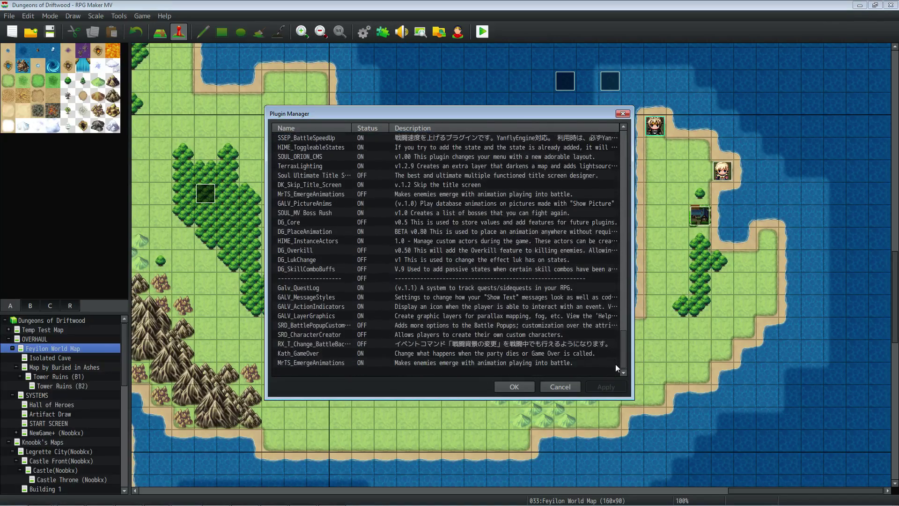
click(332, 362)
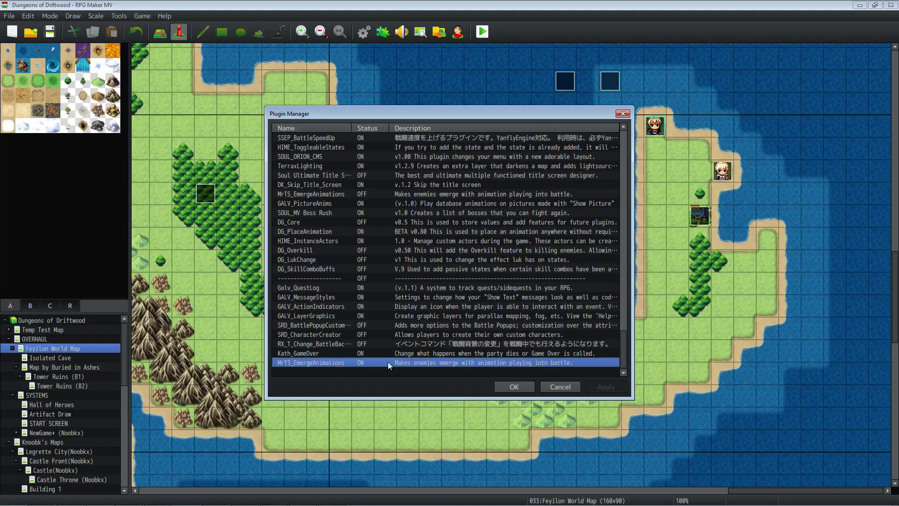
double_click(351, 363)
click(531, 184)
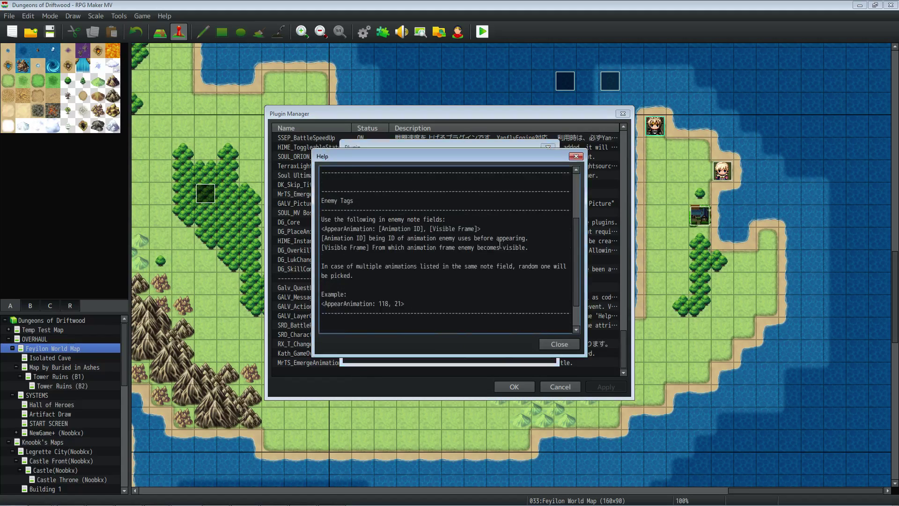
- Read the AppearAnimation example line, then close the help, plugin settings and plugin list
scroll(473, 249, down, 2)
drag(409, 272, 257, 271)
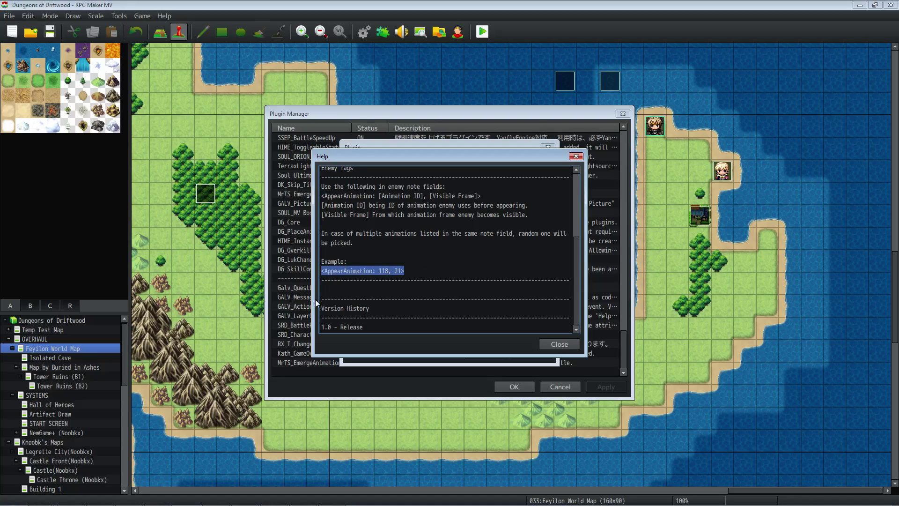
click(356, 272)
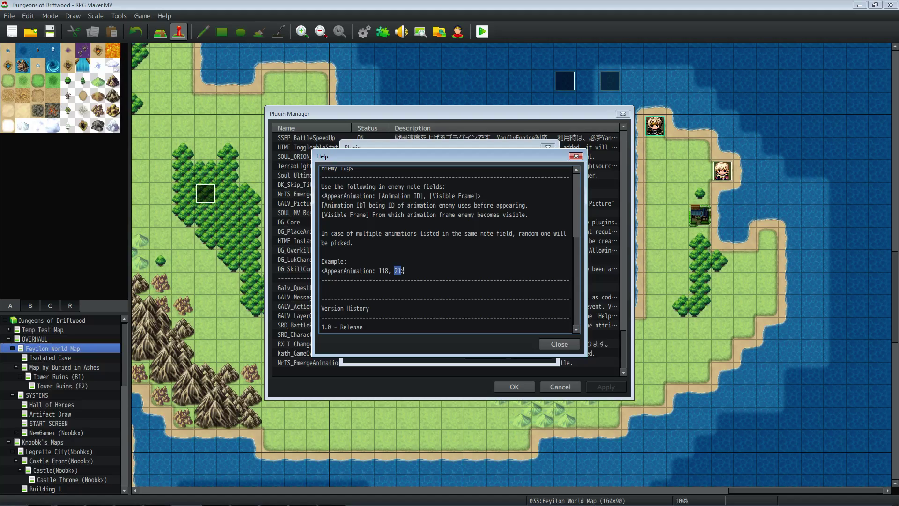
click(545, 345)
click(486, 358)
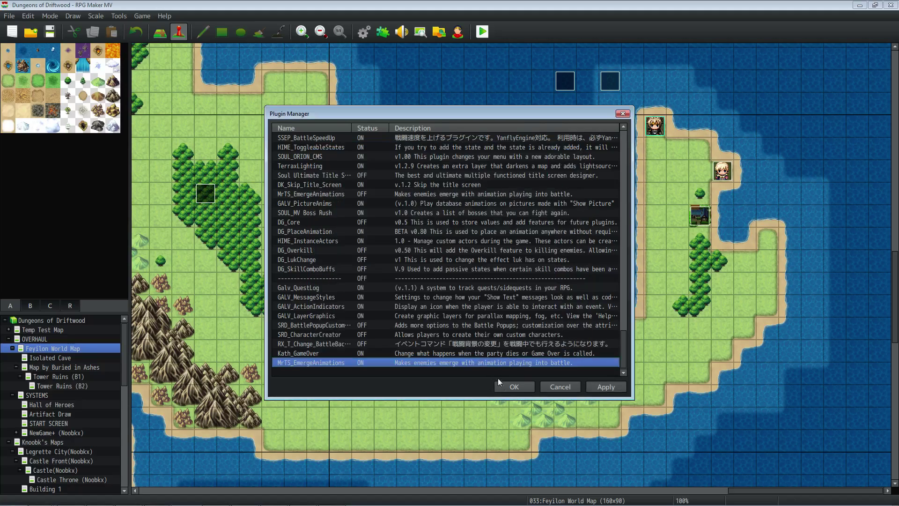
click(511, 386)
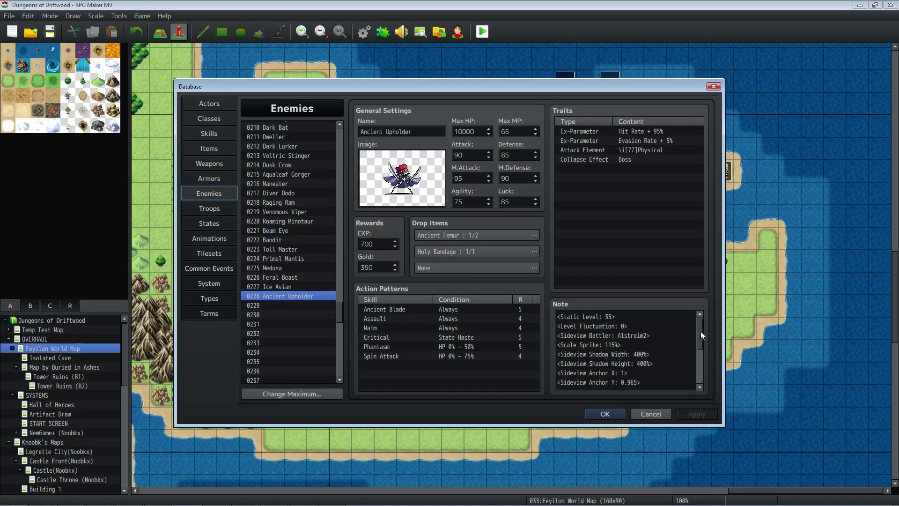
- Edit Diver Dodo's AppearAnimation note tag, removing the old 1 value
drag(701, 335, 699, 373)
click(637, 385)
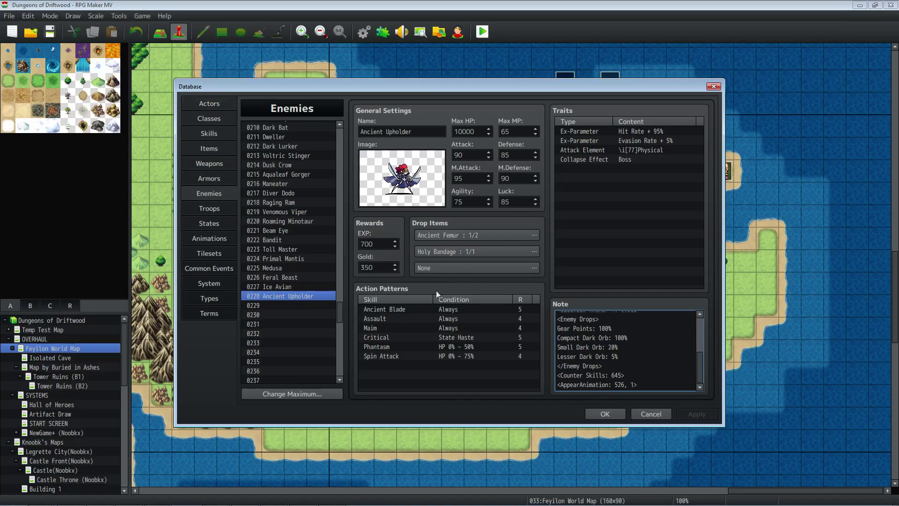
drag(341, 313, 339, 289)
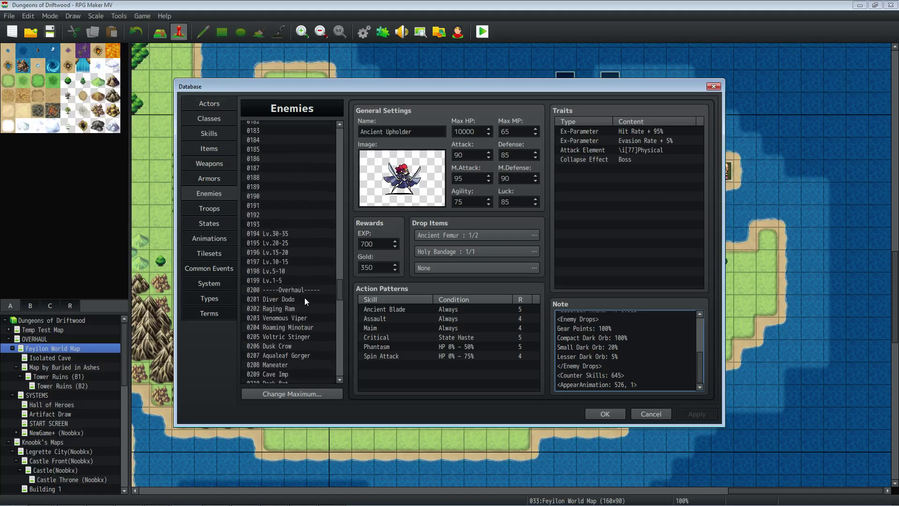
click(305, 299)
click(629, 385)
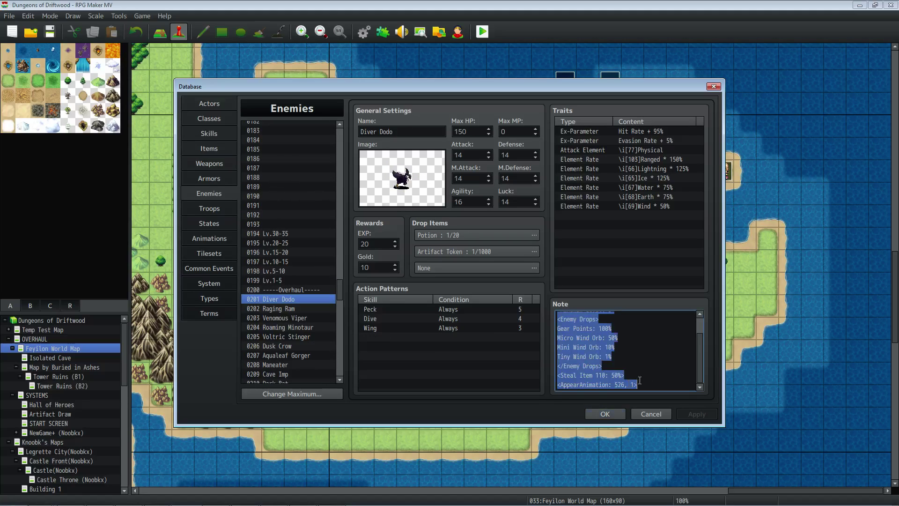
click(635, 384)
key(BackSpace)
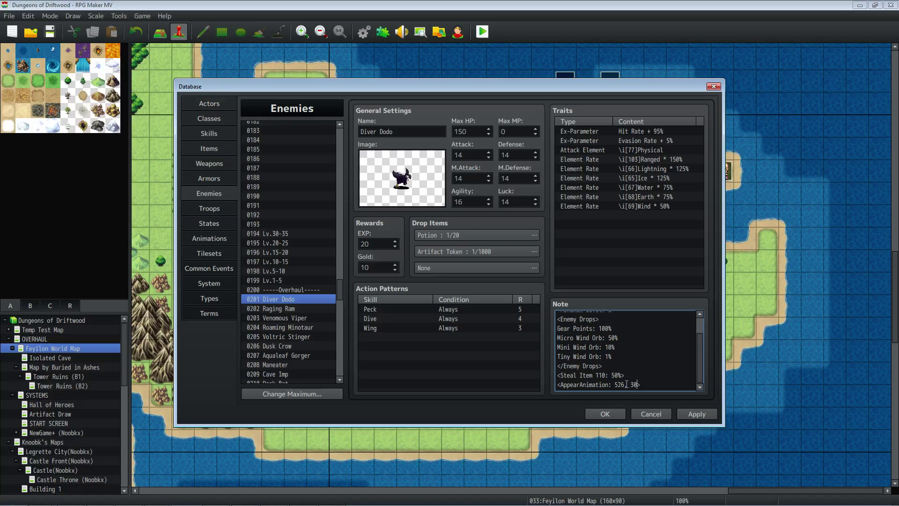
- Change Raging Ram's tag to <AppearAnimation: 526, 30> and apply it
click(295, 309)
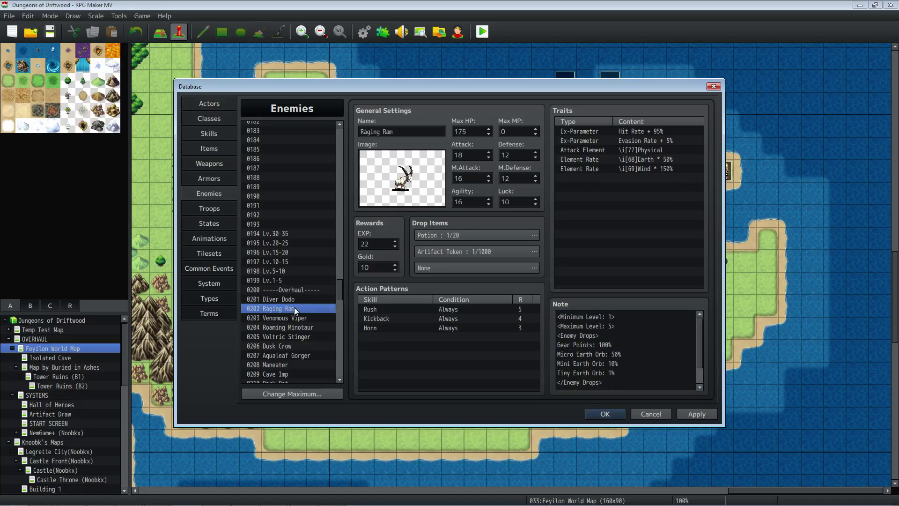
click(633, 385)
text(T)
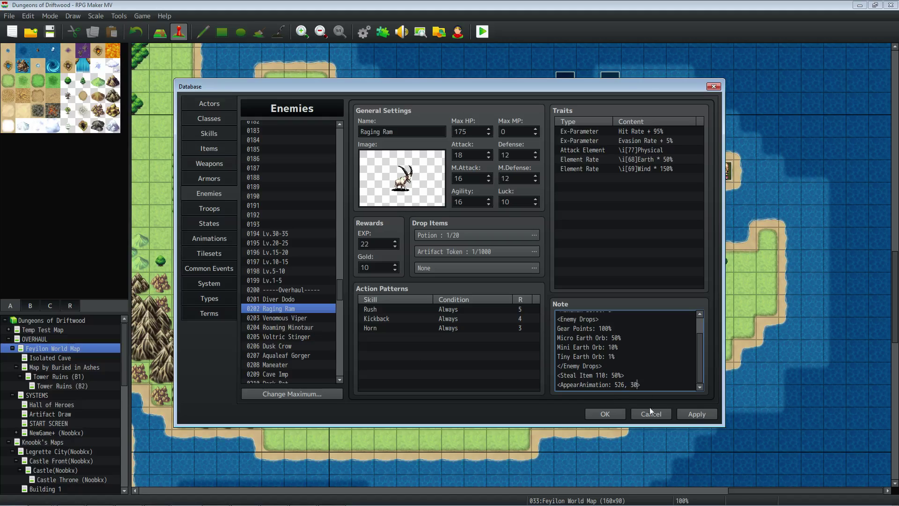
click(697, 415)
- Change Venomous Viper's tag to 526, 30 and close the database with OK
click(311, 319)
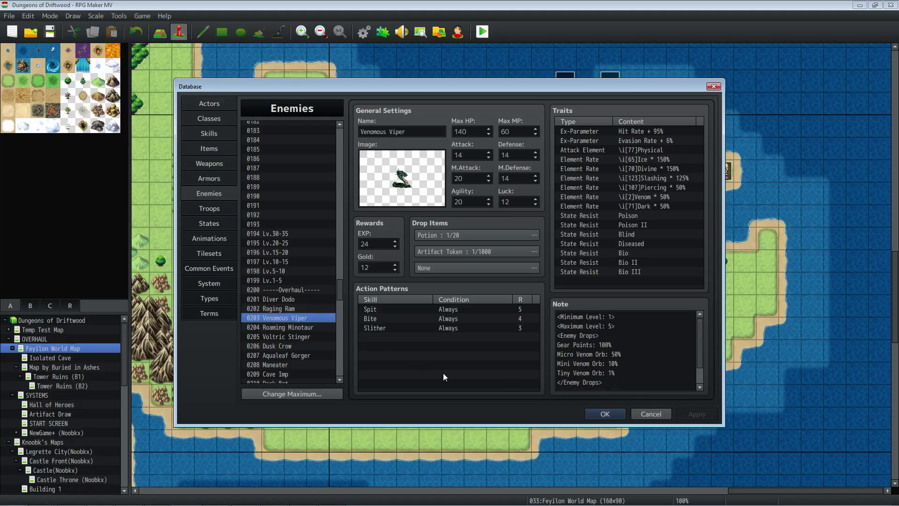
click(663, 378)
key(ctrl+a)
click(634, 390)
key(BackSpace)
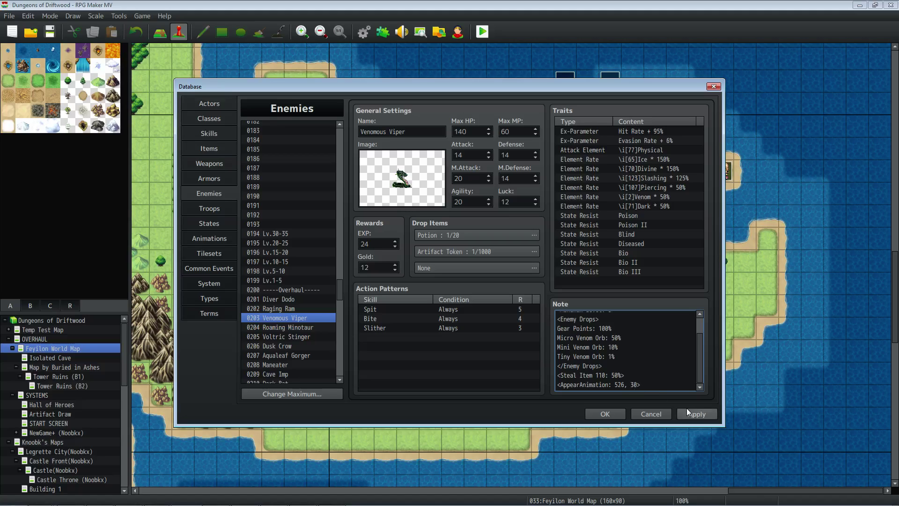
click(606, 415)
- Save, start a maximized playtest, and walk into the Open Hills battle
click(48, 32)
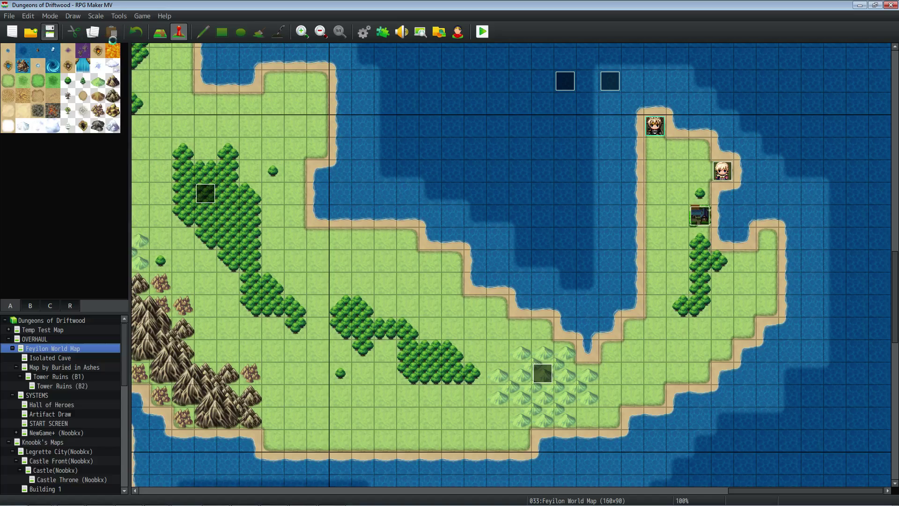
click(481, 34)
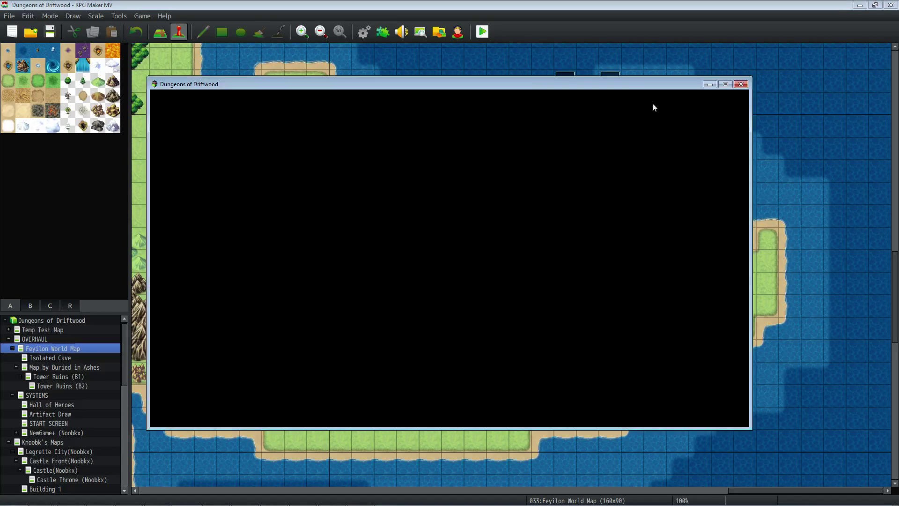
click(726, 84)
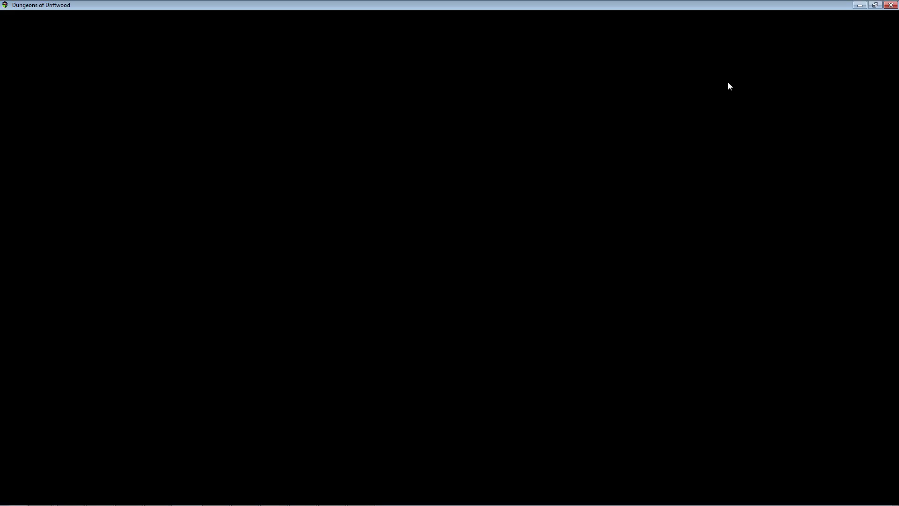
key(Return)
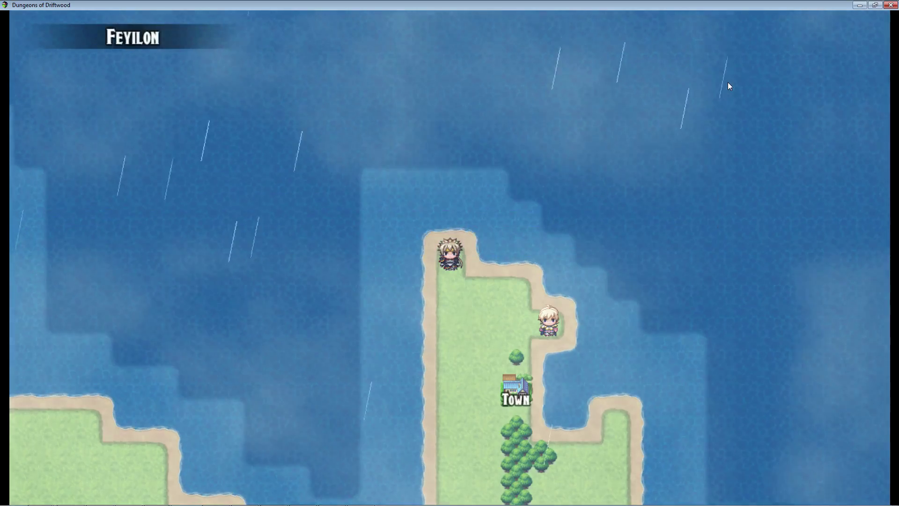
key(Down)
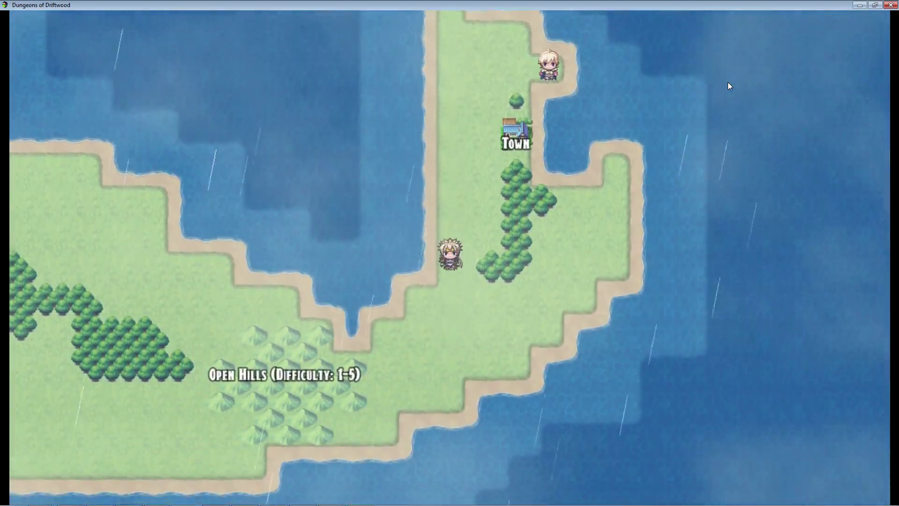
key(Left)
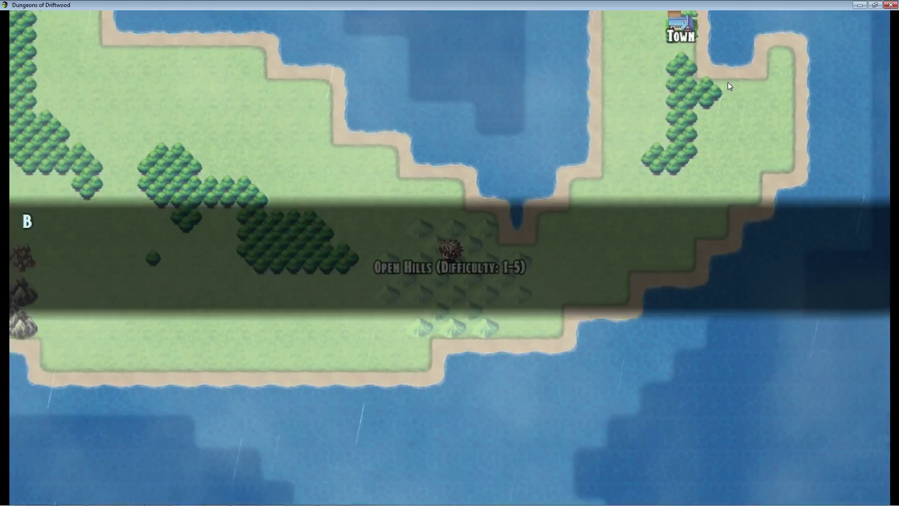
key(Return)
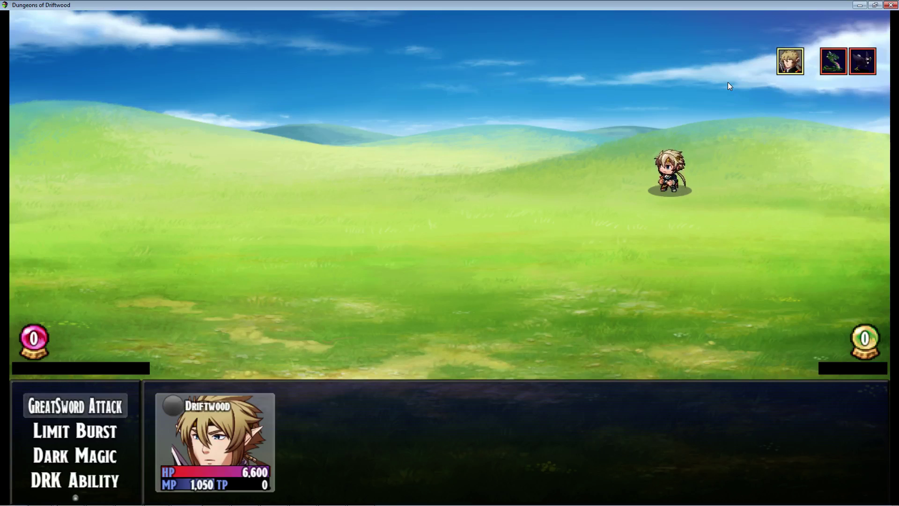
- GreatSword Attack the Venomous Viper, then close the playtest window
key(Return)
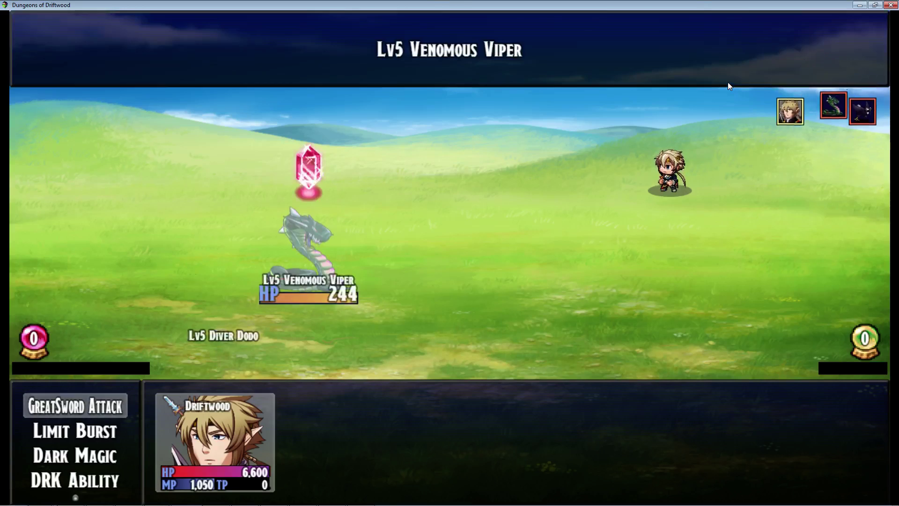
key(Down)
key(Up)
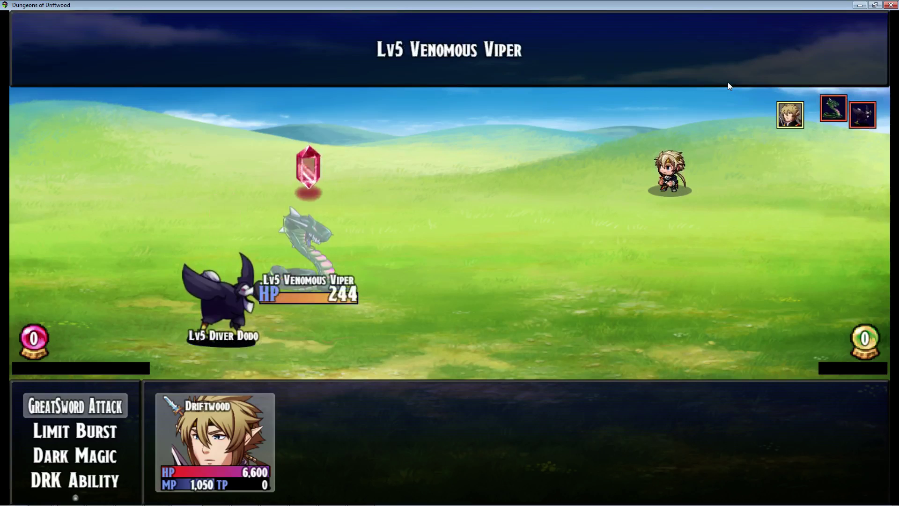
key(Return)
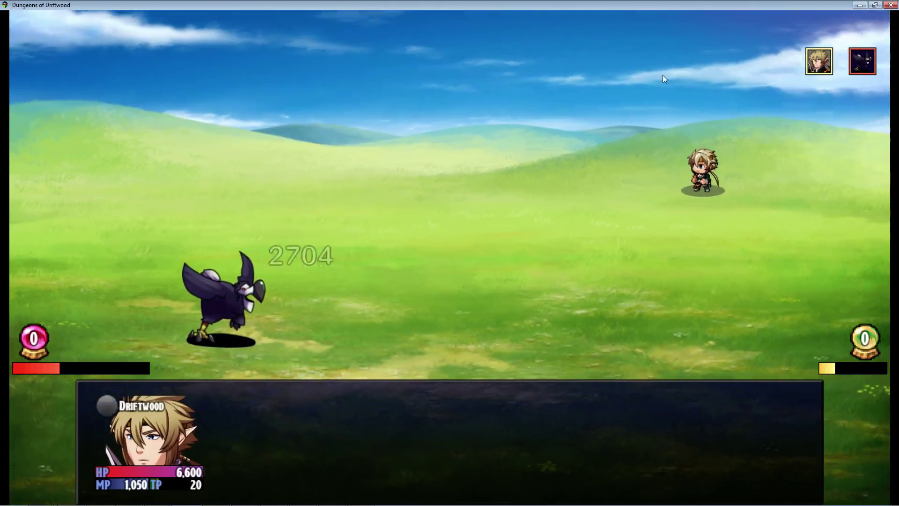
click(892, 5)
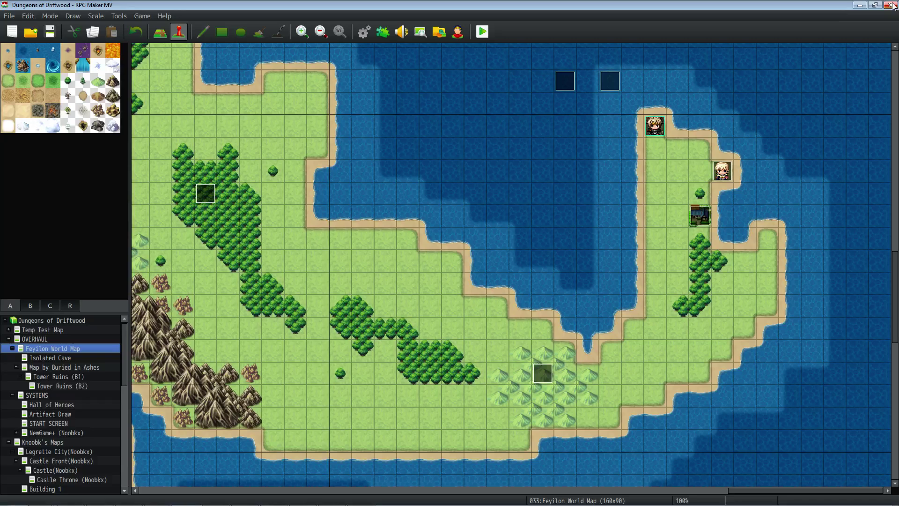
- Check Venomous Viper's note and look up animation 526 referenced by its AppearAnimation tag
click(377, 34)
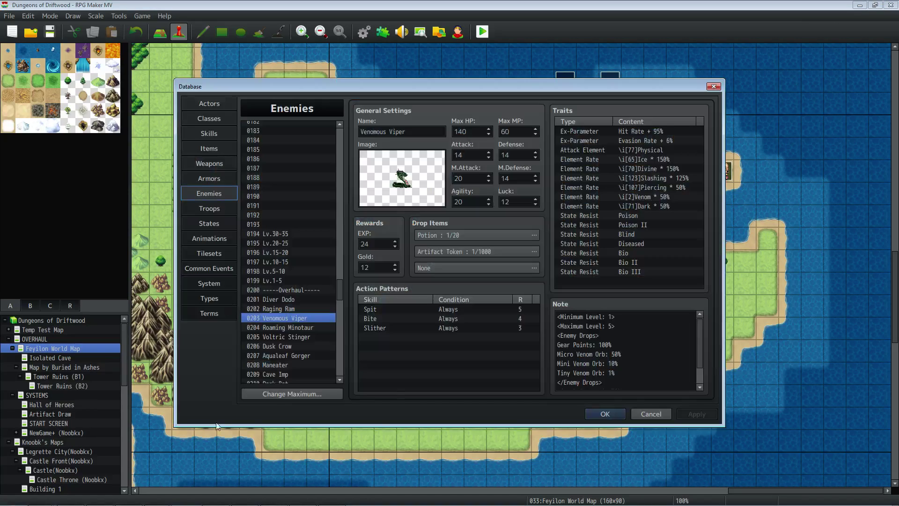
scroll(613, 342, down, 1)
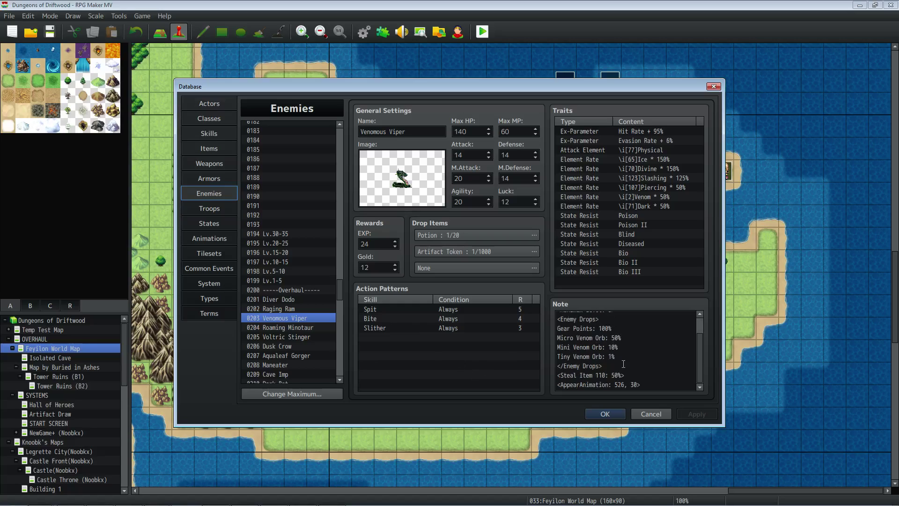
click(634, 383)
key(ctrl+a)
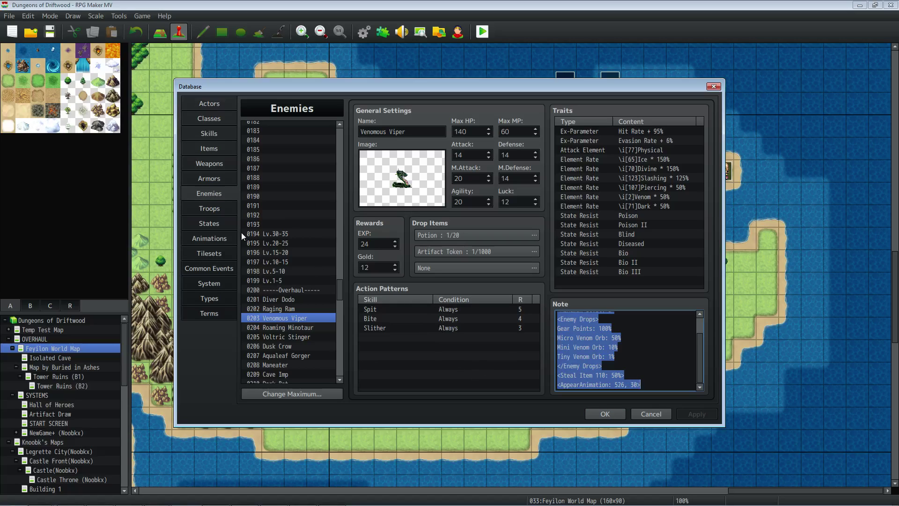
click(642, 366)
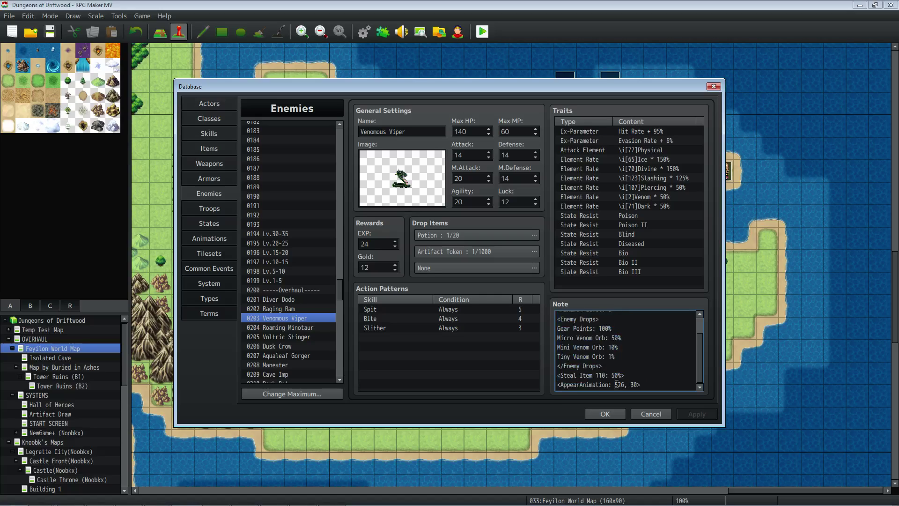
double_click(621, 384)
click(218, 244)
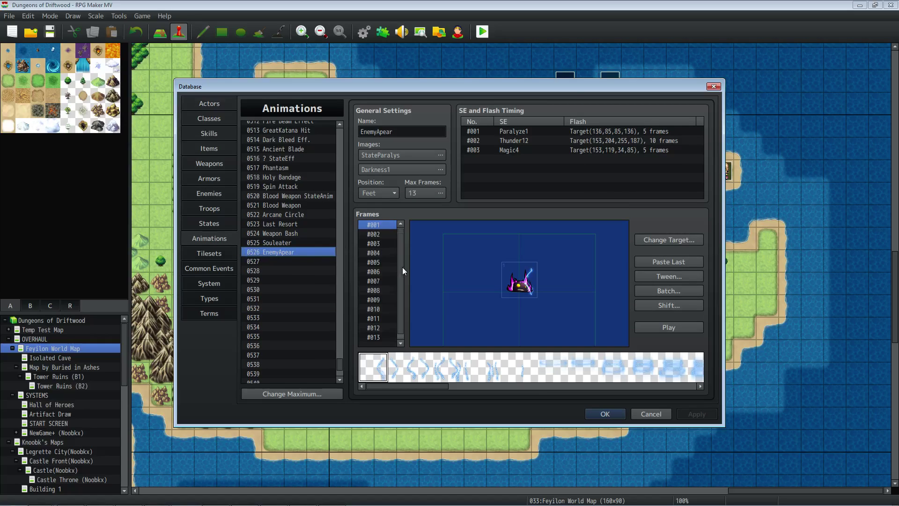
- Preview frame 13 and the first frame of the 0526 EnemyApear animation
click(378, 334)
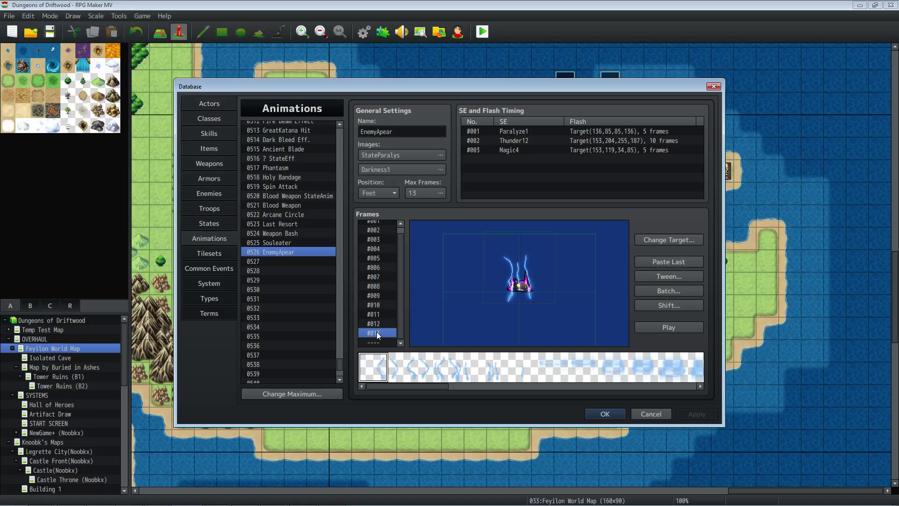
scroll(380, 277, up, 1)
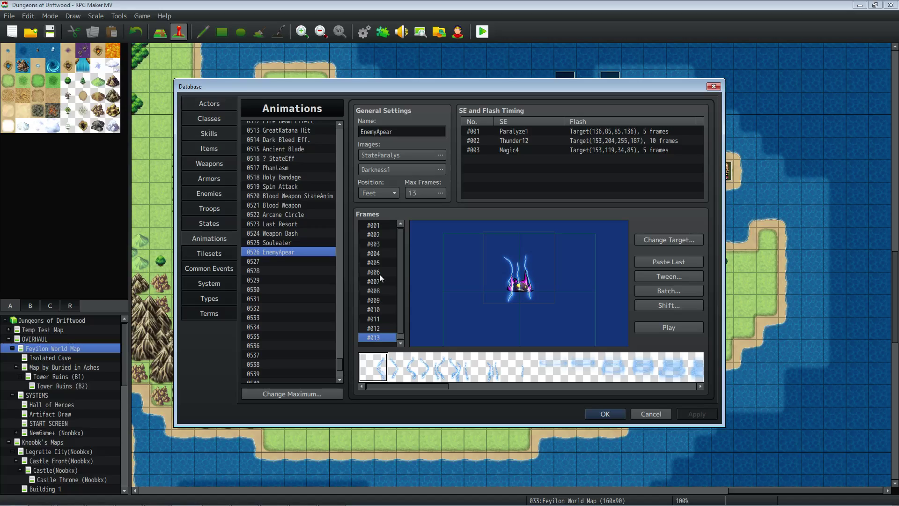
click(377, 226)
click(379, 338)
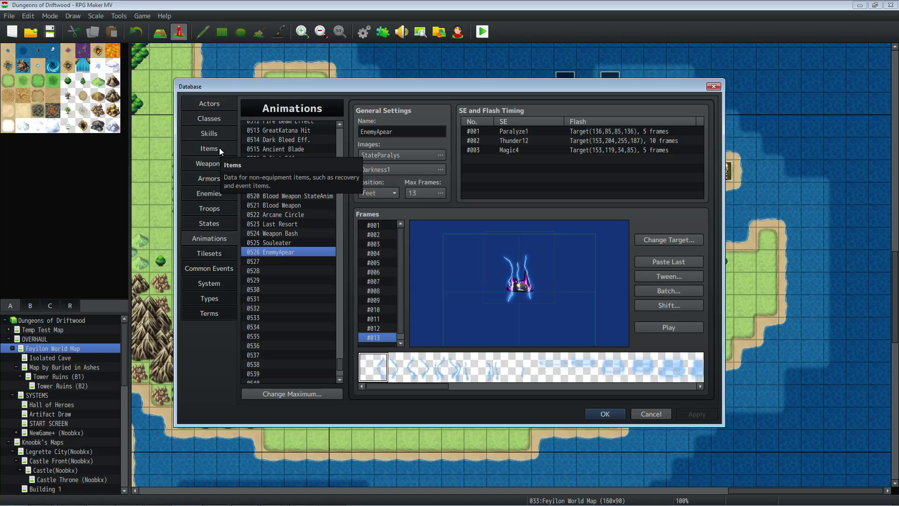
- Go back through Skills to the Enemies tab showing Venomous Viper
click(218, 131)
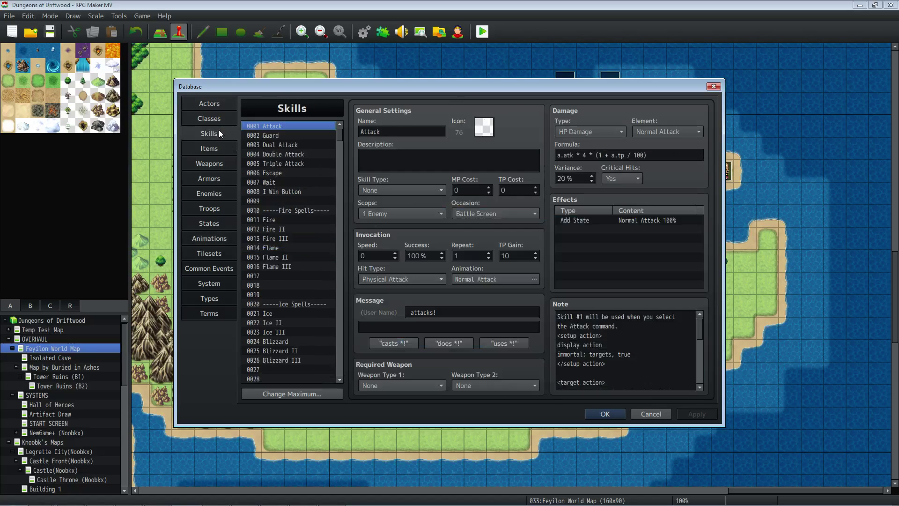
scroll(608, 366, down, 5)
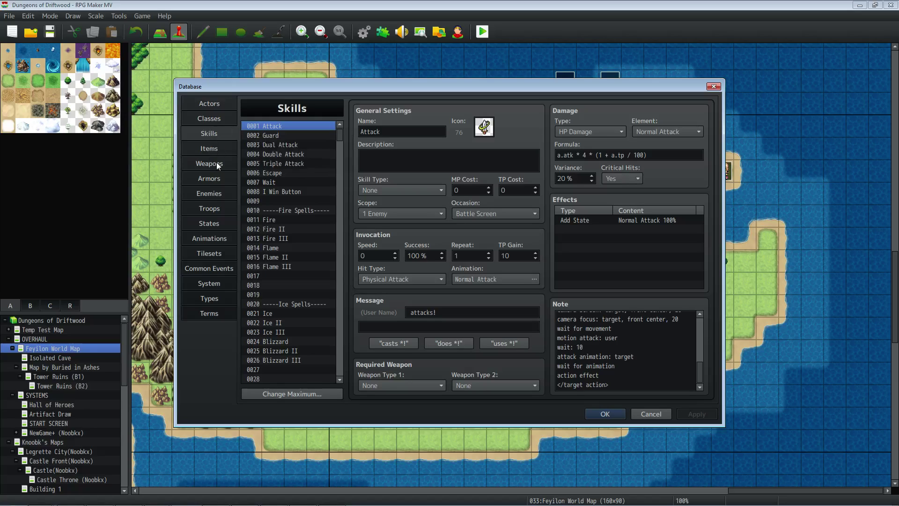
click(215, 192)
- Replace 30 with 1 in Venomous Viper's AppearAnimation tag
scroll(611, 347, down, 1)
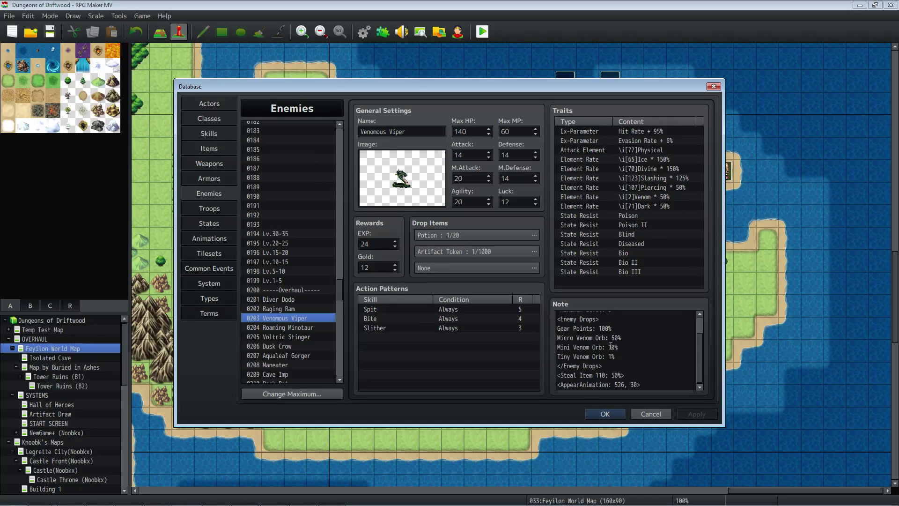
click(628, 388)
click(586, 384)
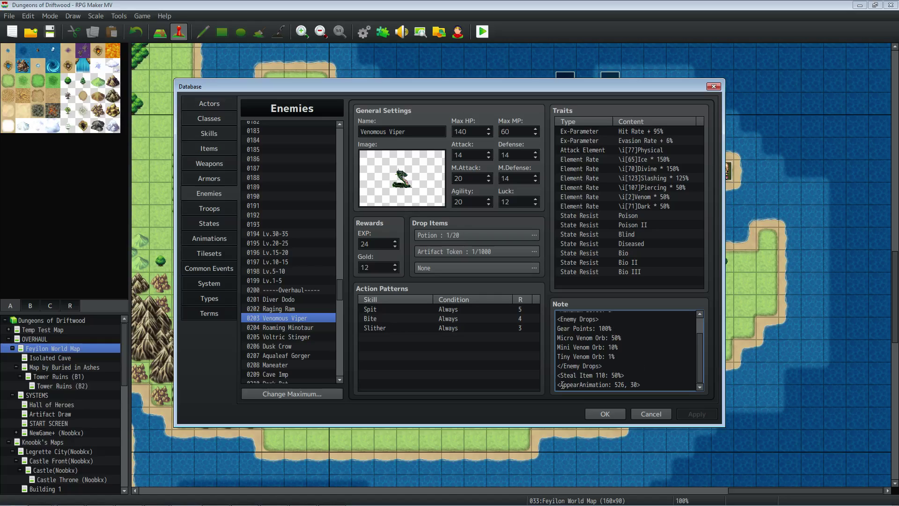
drag(561, 385, 638, 383)
text(1)
- Change Raging Ram's tag to <AppearAnimation: 526, 1> and apply it
click(304, 311)
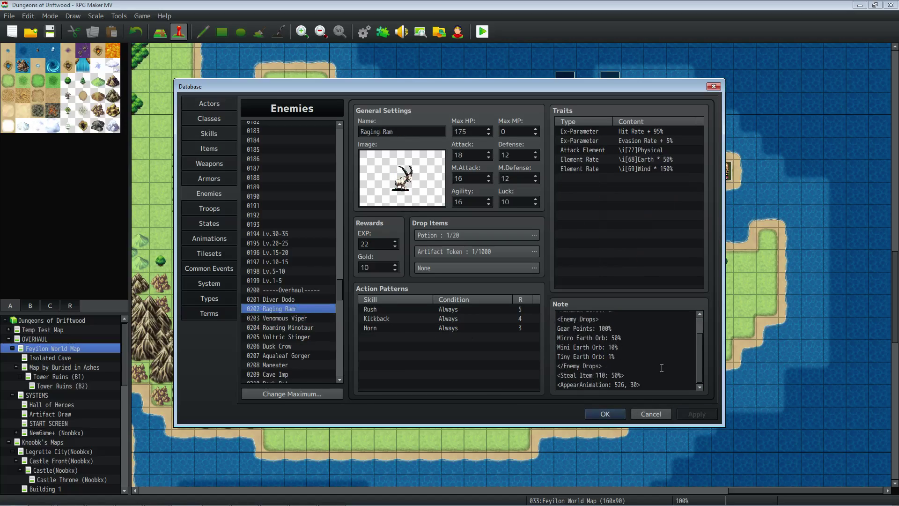
click(627, 382)
click(639, 383)
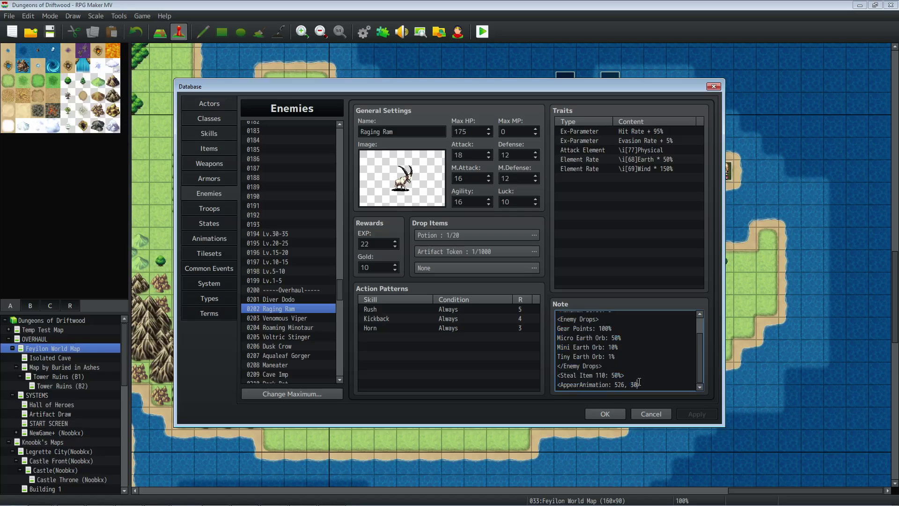
key(BackSpace)
key(BackSpace)
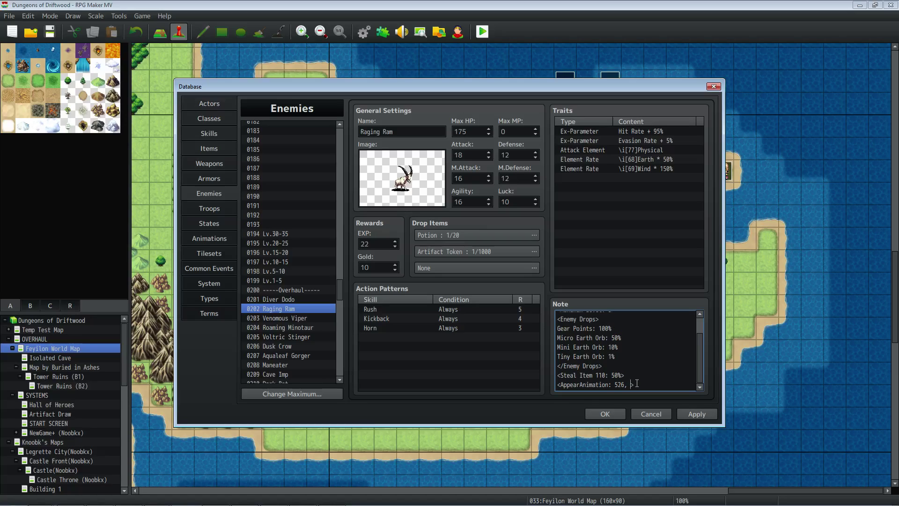
text(1)
click(696, 414)
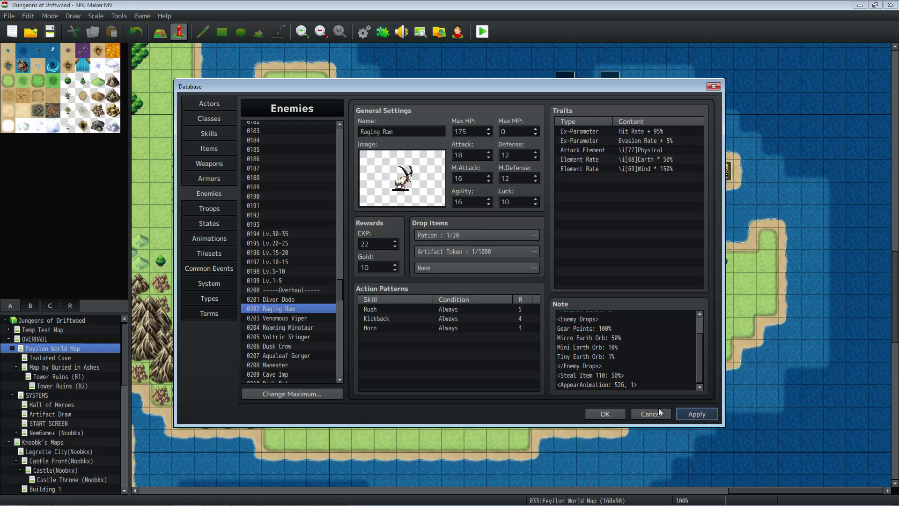
- Set Diver Dodo's tag to 526, 1 and close the database with OK
click(276, 299)
double_click(633, 385)
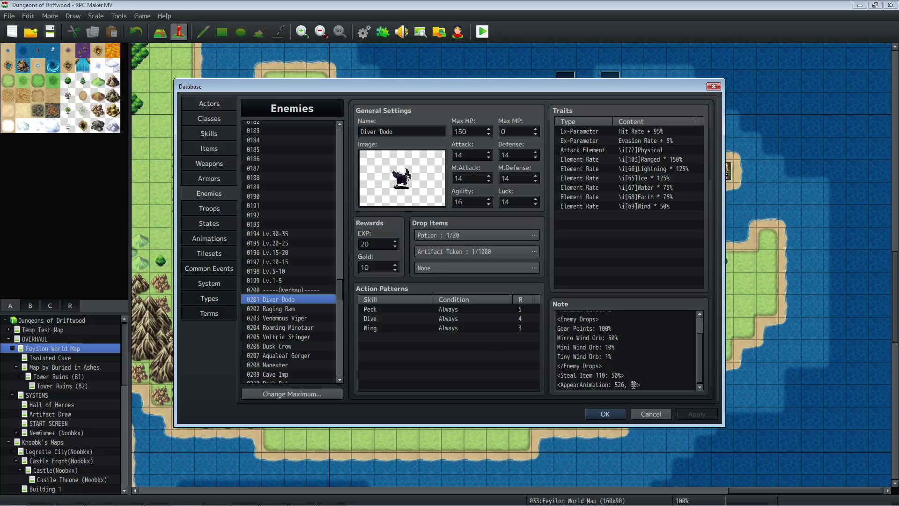
text(1)
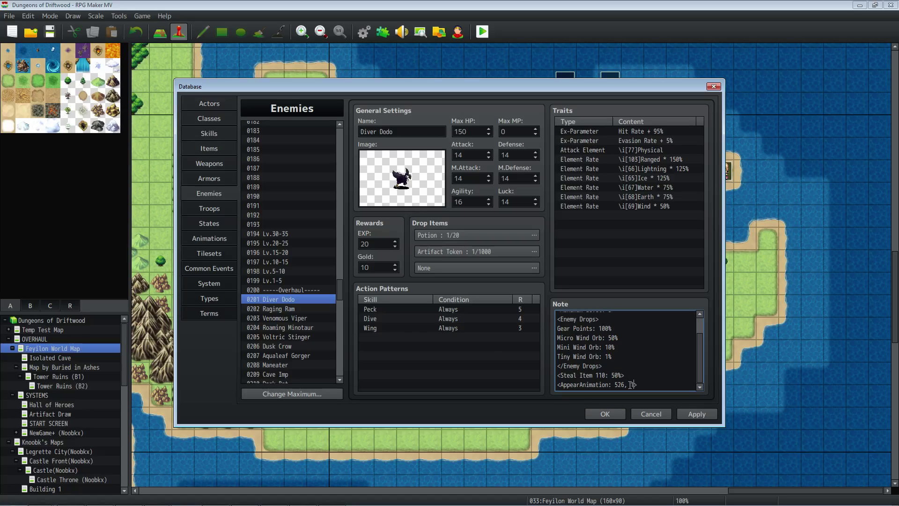
click(606, 414)
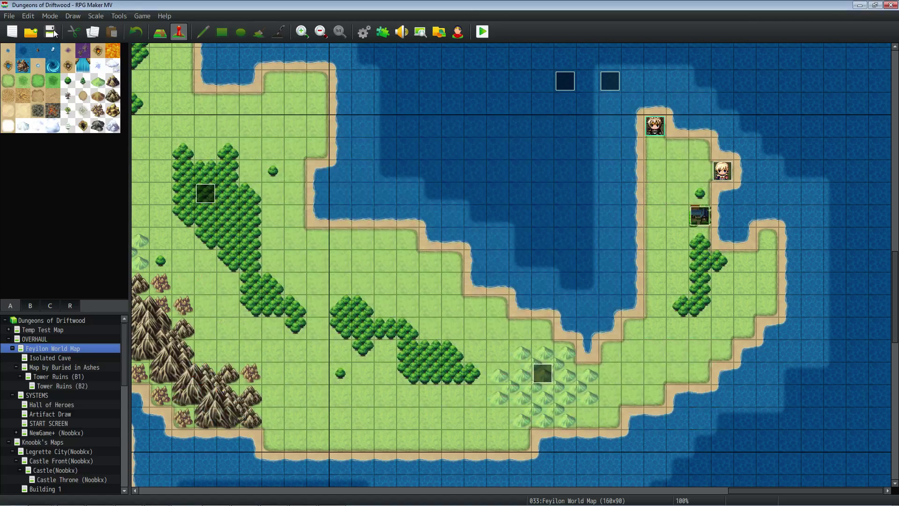
- Playtest full screen and walk Driftwood into Open Hills to fight two rams
click(483, 33)
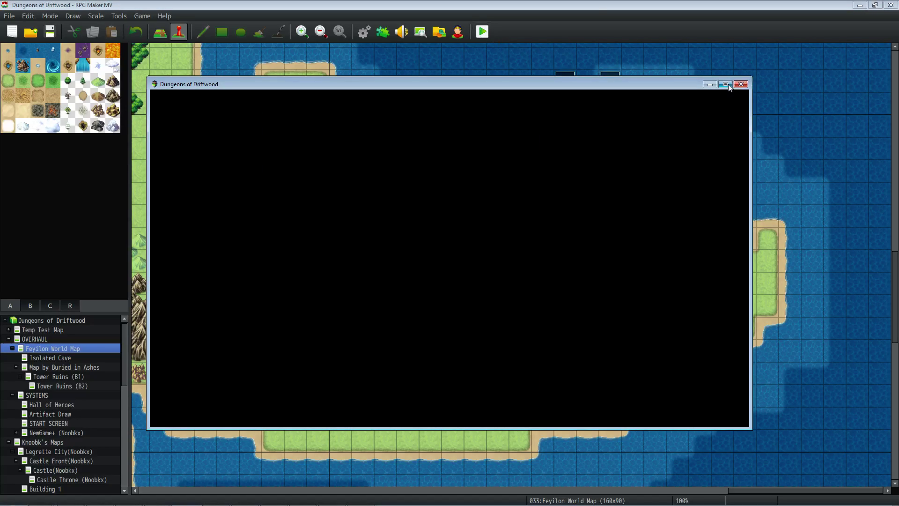
click(726, 84)
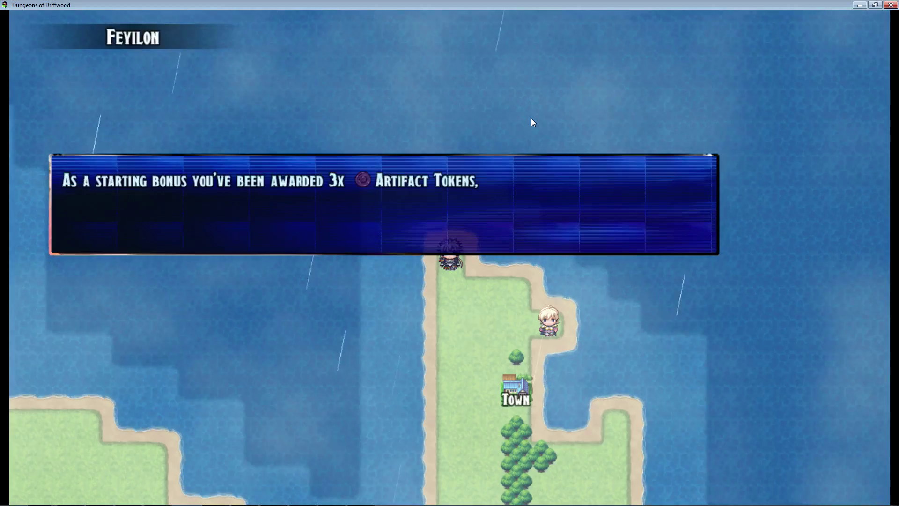
key(Return)
key(Down)
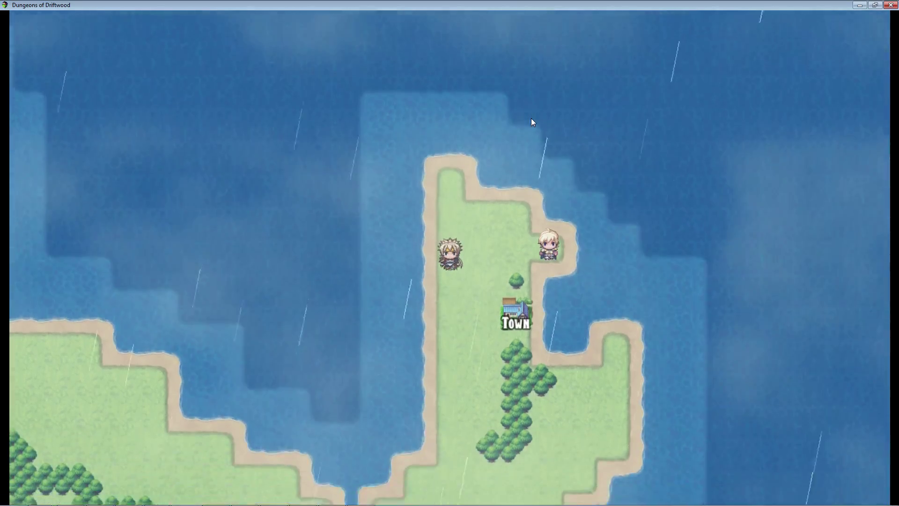
key(Left)
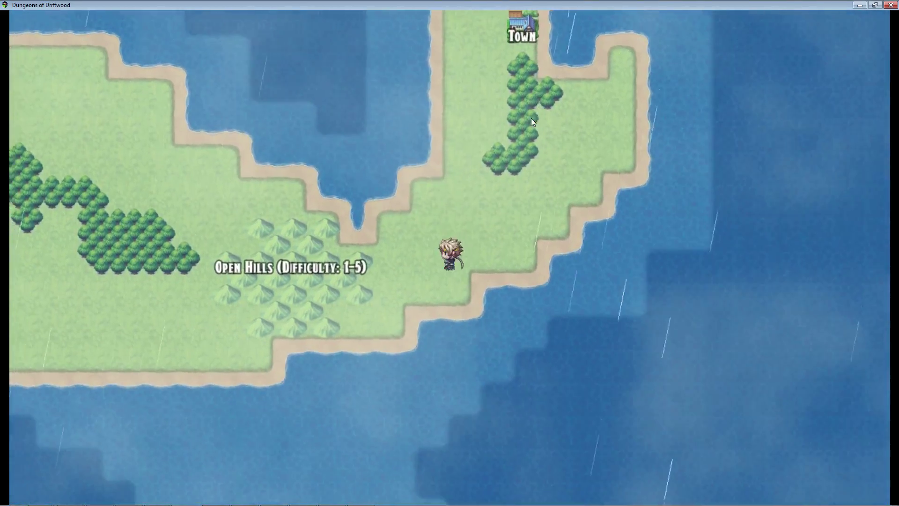
key(Return)
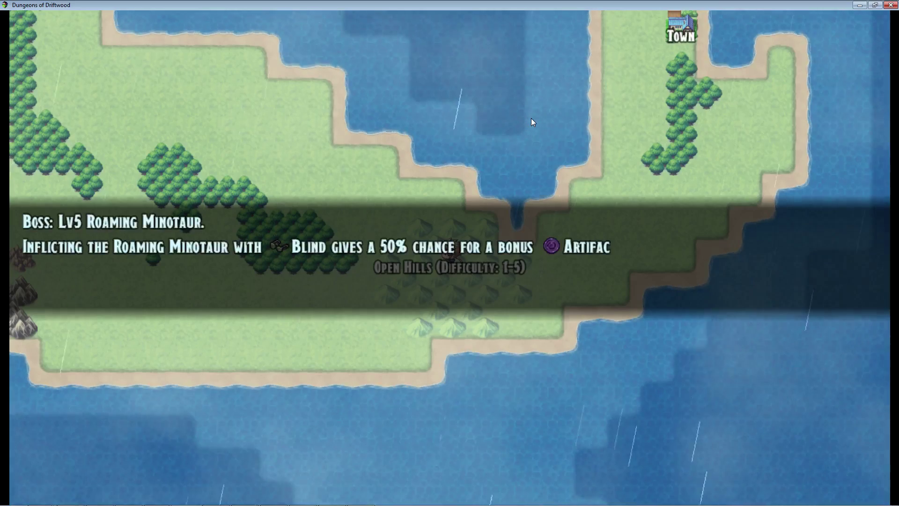
key(Return)
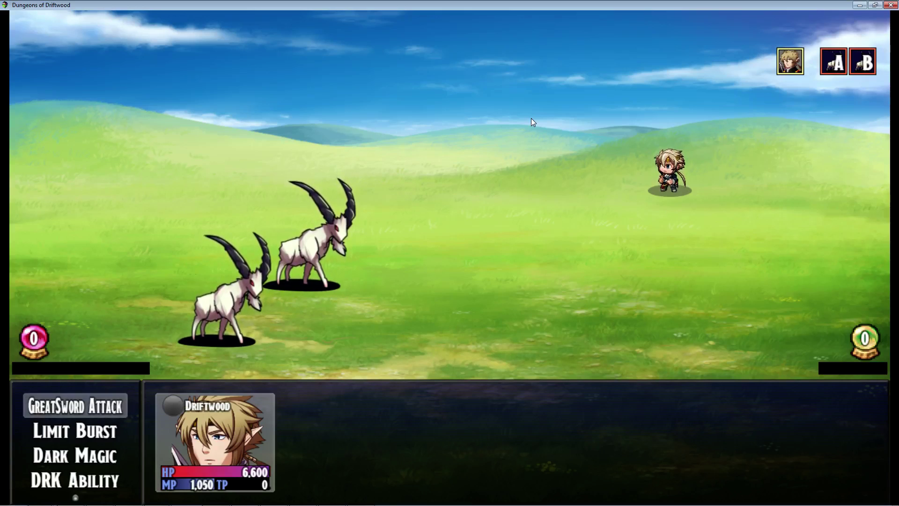
- Defeat both Raging Rams with GreatSword Attack and advance through results to 34 Diji spoils
key(Return)
key(Return)
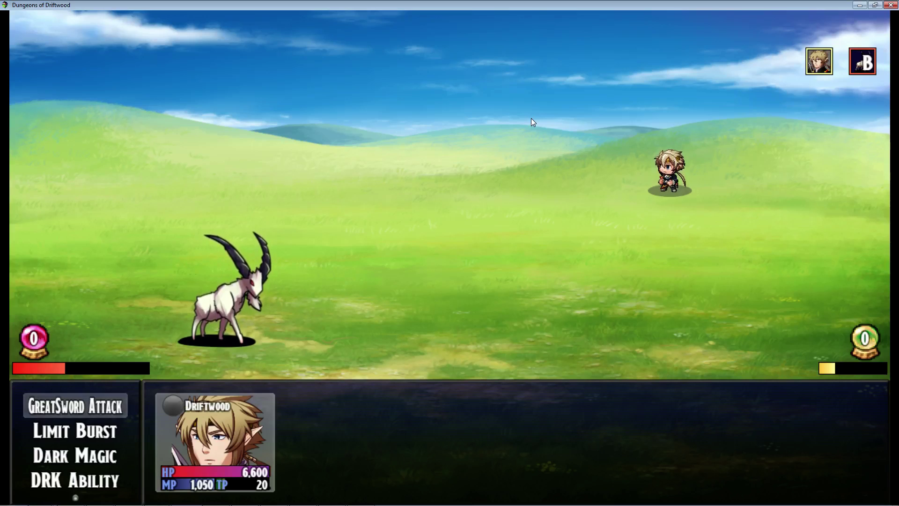
key(Return)
key(Return)
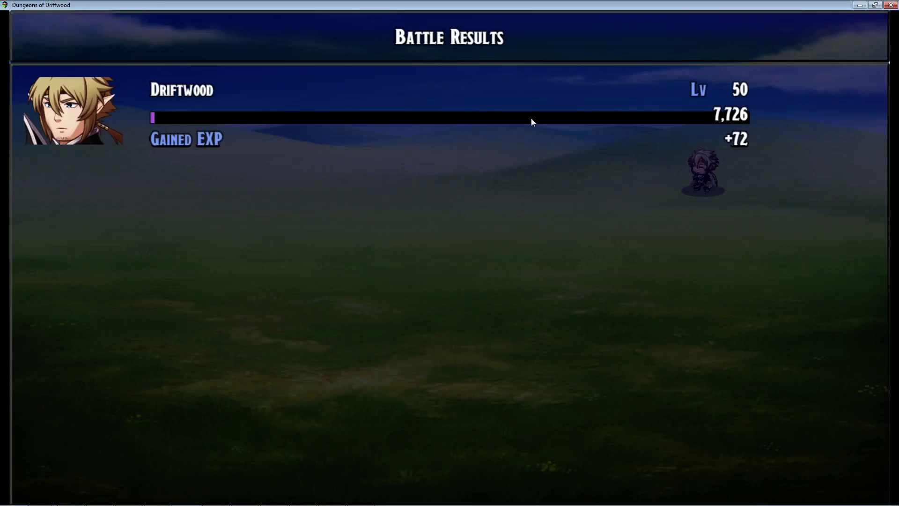
key(Return)
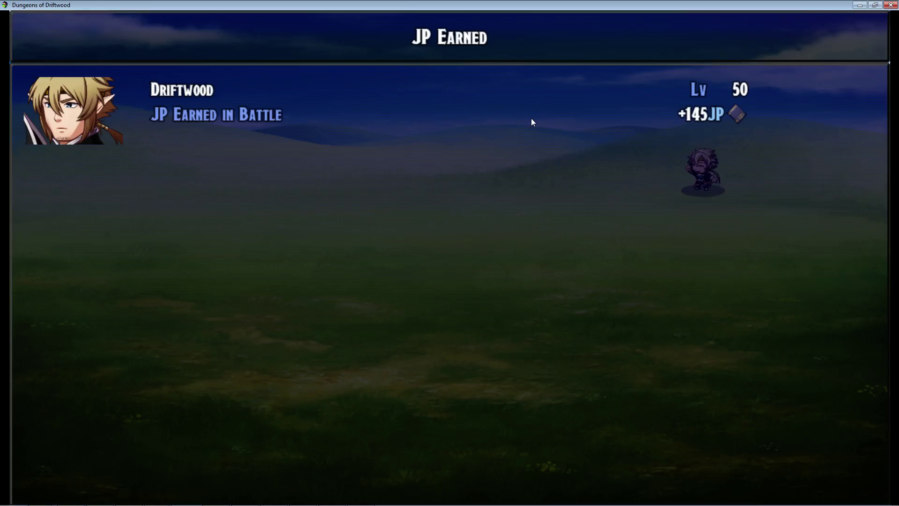
key(Return)
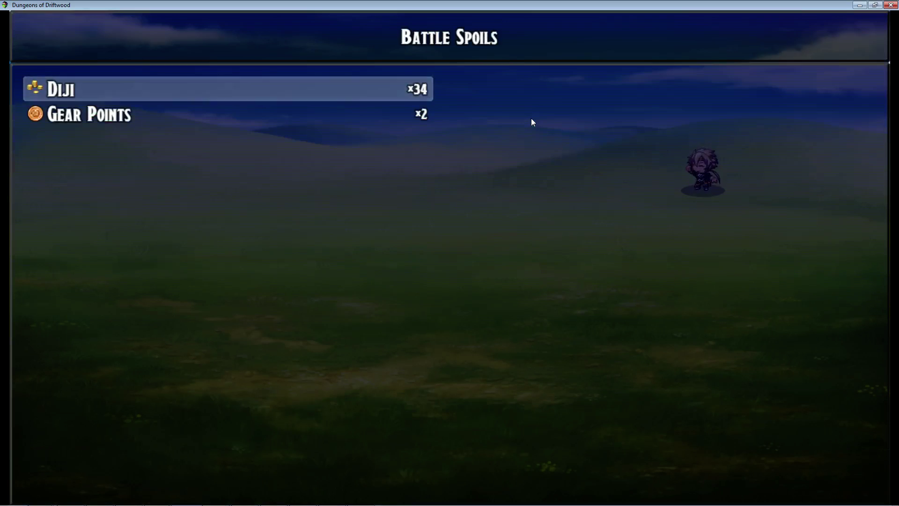